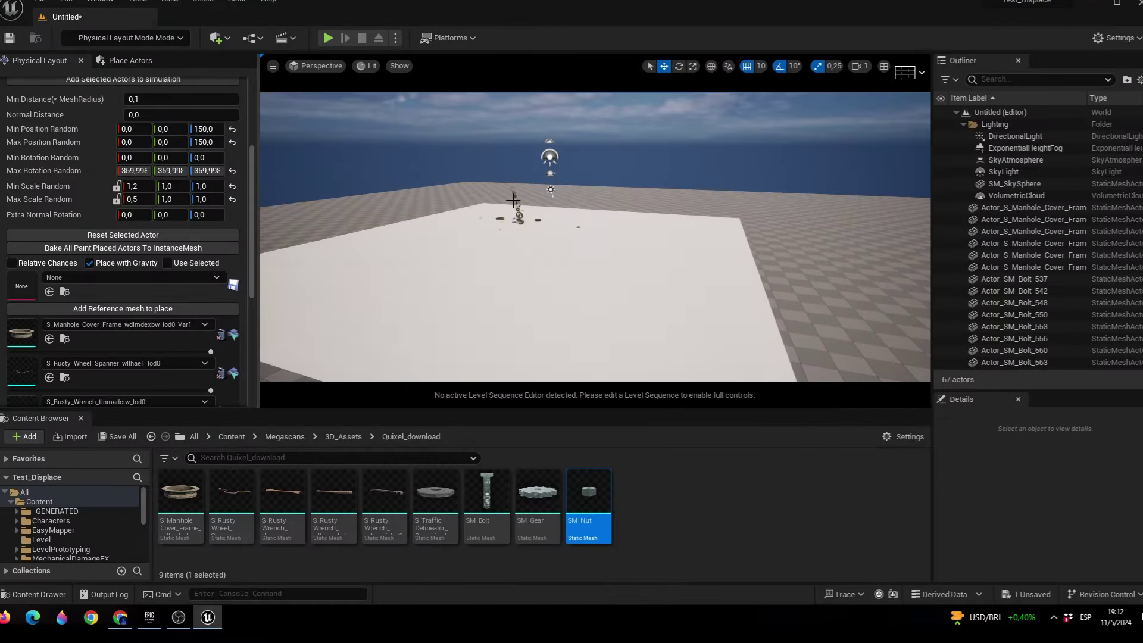
Drop a burst of rusty manhole covers and bolts onto the centre of the white plane with gravity.
{"action": "left_click", "coordinate": [524, 212]}
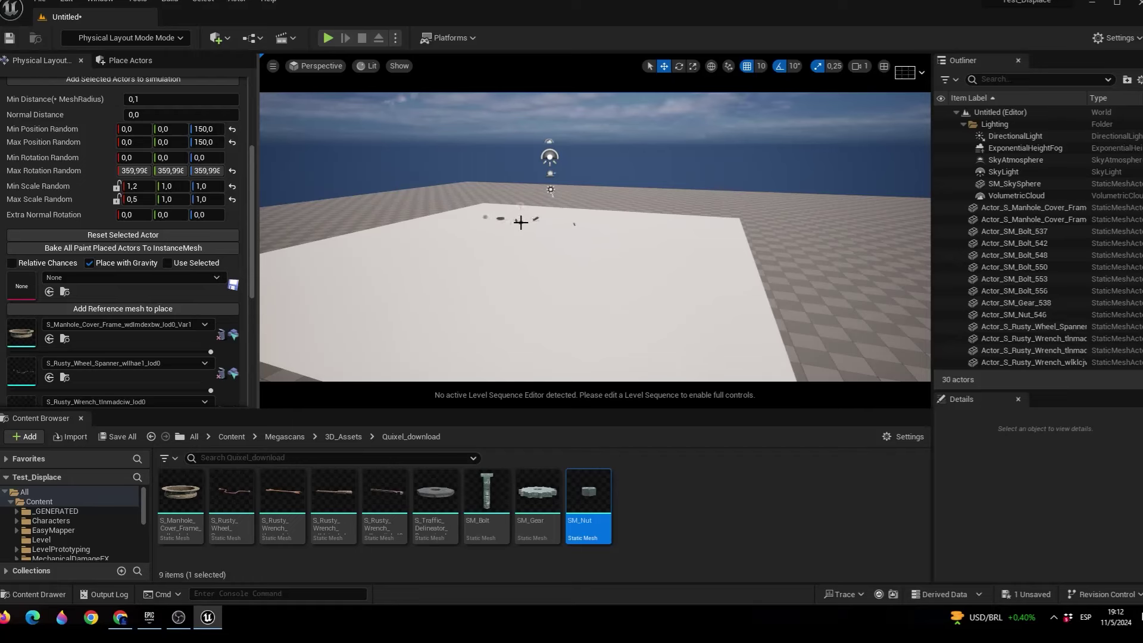
Adjust the viewport onto the circular patch of foliage-painted bolts and gears.
{"action": "mouse_move", "coordinate": [521, 222]}
{"action": "left_mouse_down"}
{"action": "mouse_move", "coordinate": [515, 206]}
{"action": "mouse_move", "coordinate": [527, 213]}
{"action": "left_mouse_up"}
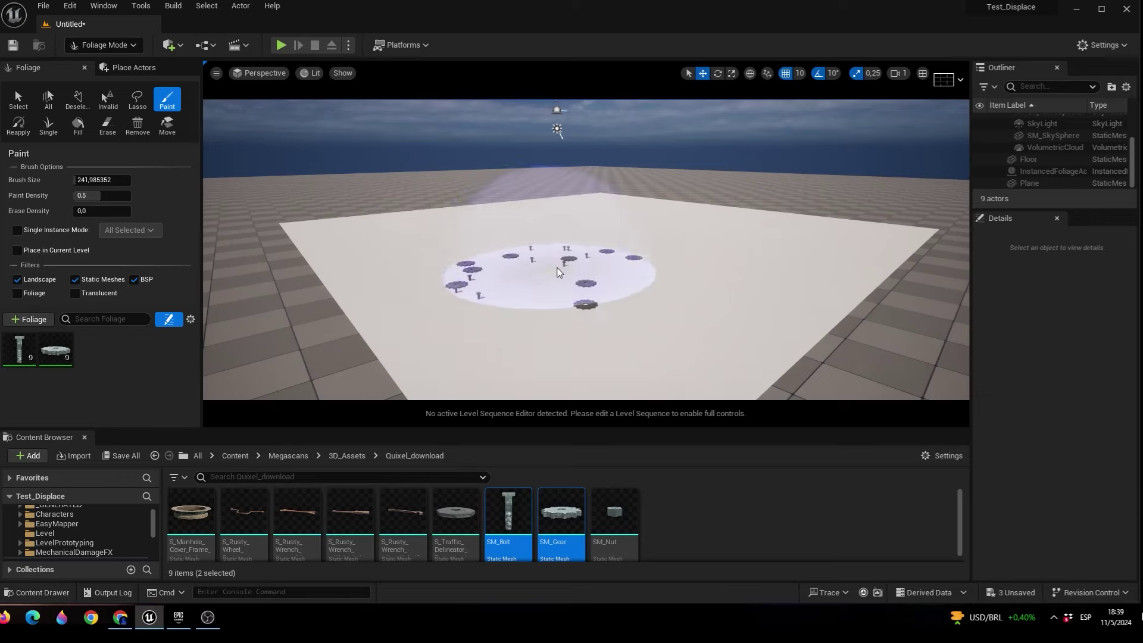
Fly in close to the painted bolts and gears and turn the view across them.
{"action": "scroll", "coordinate": [558, 272], "scroll_direction": "up", "scroll_amount": 3}
{"action": "scroll", "coordinate": [557, 272], "scroll_direction": "up", "scroll_amount": 3}
{"action": "scroll", "coordinate": [557, 272], "scroll_direction": "up", "scroll_amount": 3}
{"action": "scroll", "coordinate": [557, 272], "scroll_direction": "up", "scroll_amount": 2}
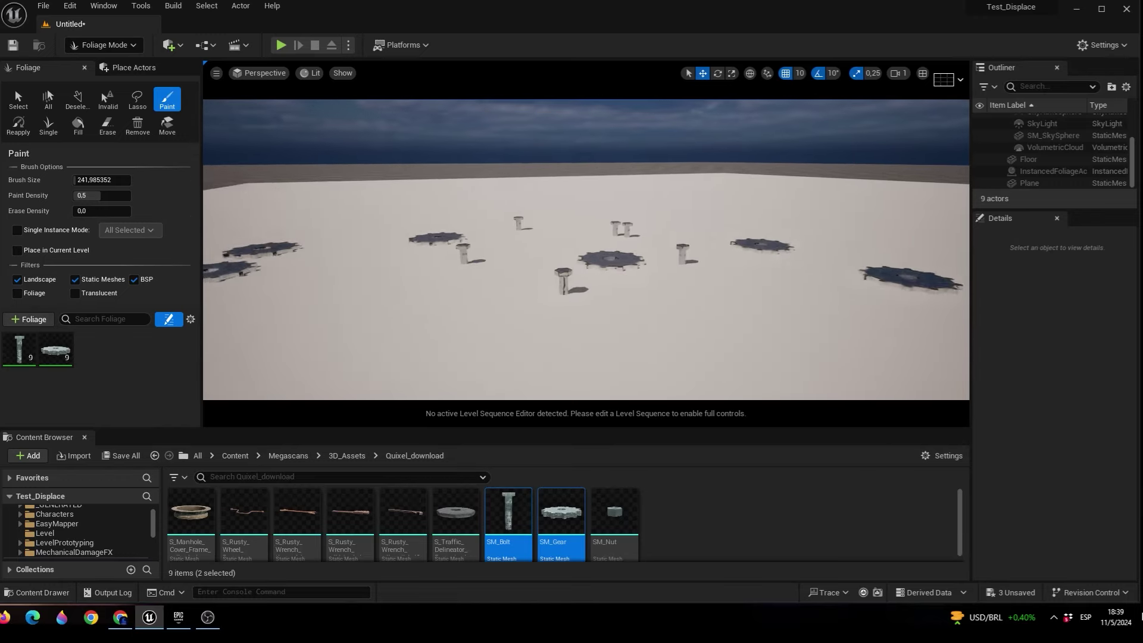
{"action": "right_click_drag", "start_coordinate": [587, 250], "coordinate": [536, 256]}
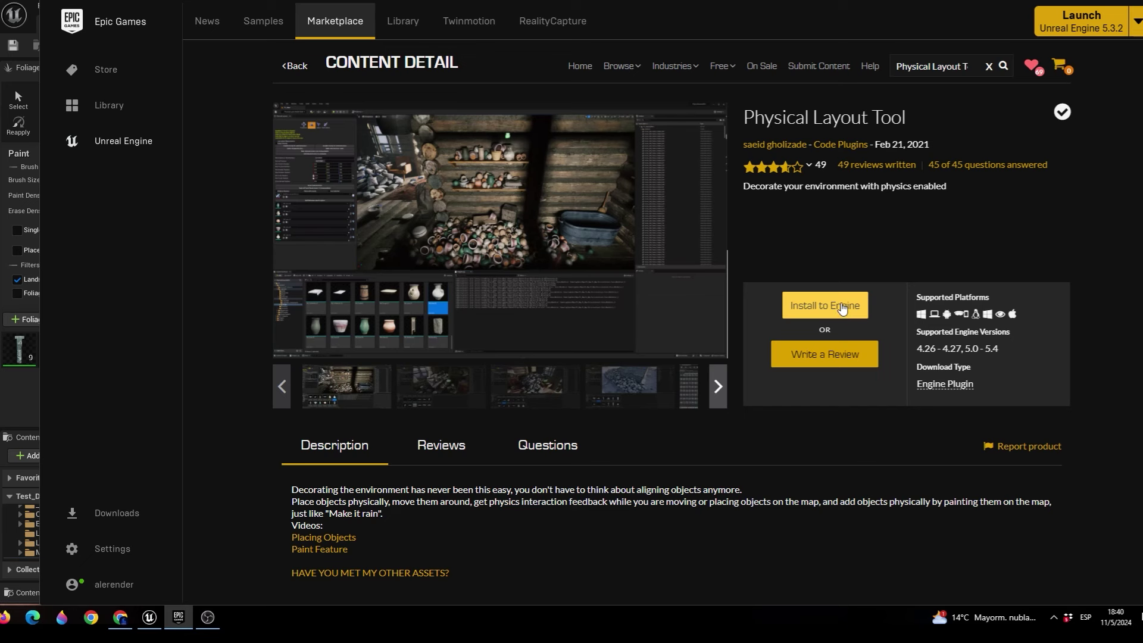
Install the Physical Layout Tool to the engine and confirm PhysicalLayout 1.2.4 is enabled in Plugins.
{"action": "left_click", "coordinate": [835, 308]}
{"action": "left_click", "coordinate": [832, 297]}
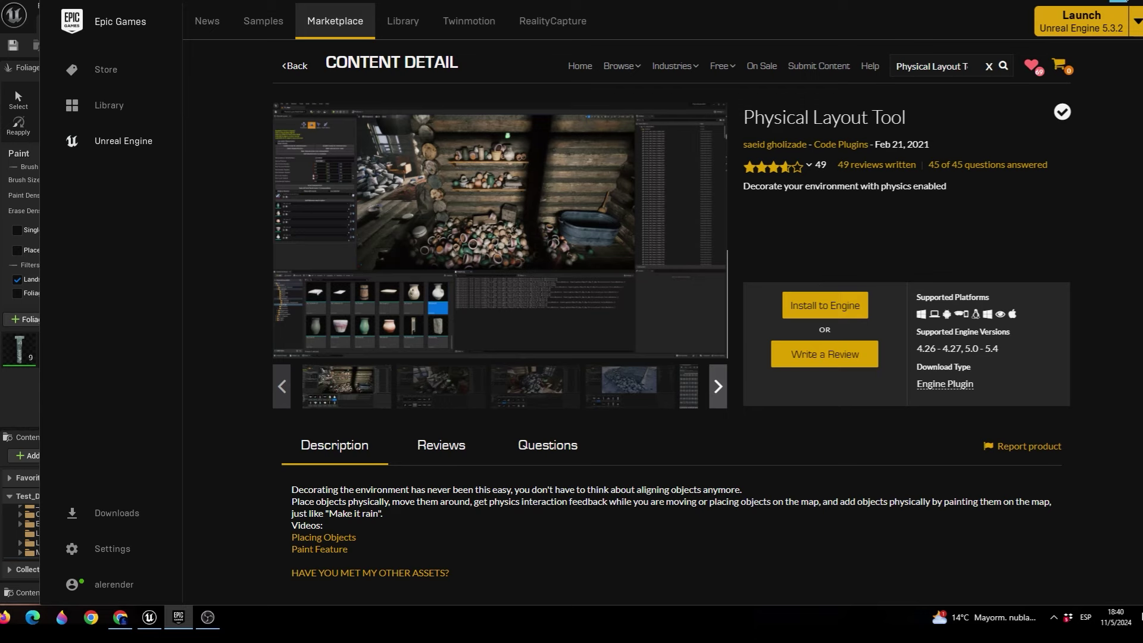
{"action": "left_click", "coordinate": [1100, 2]}
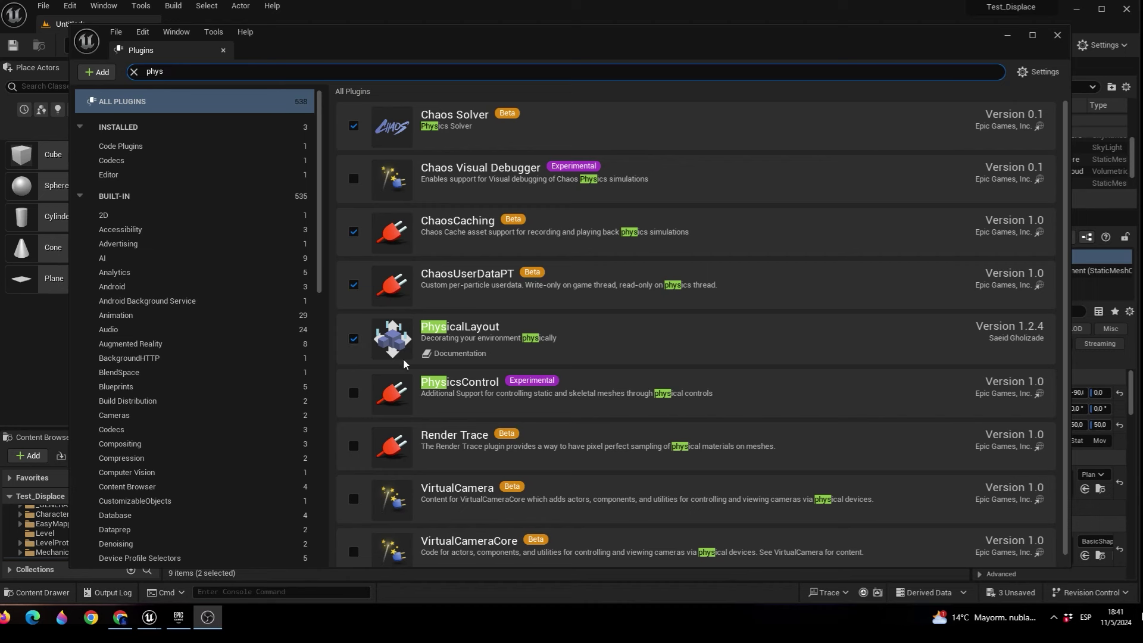
{"action": "left_click", "coordinate": [565, 257]}
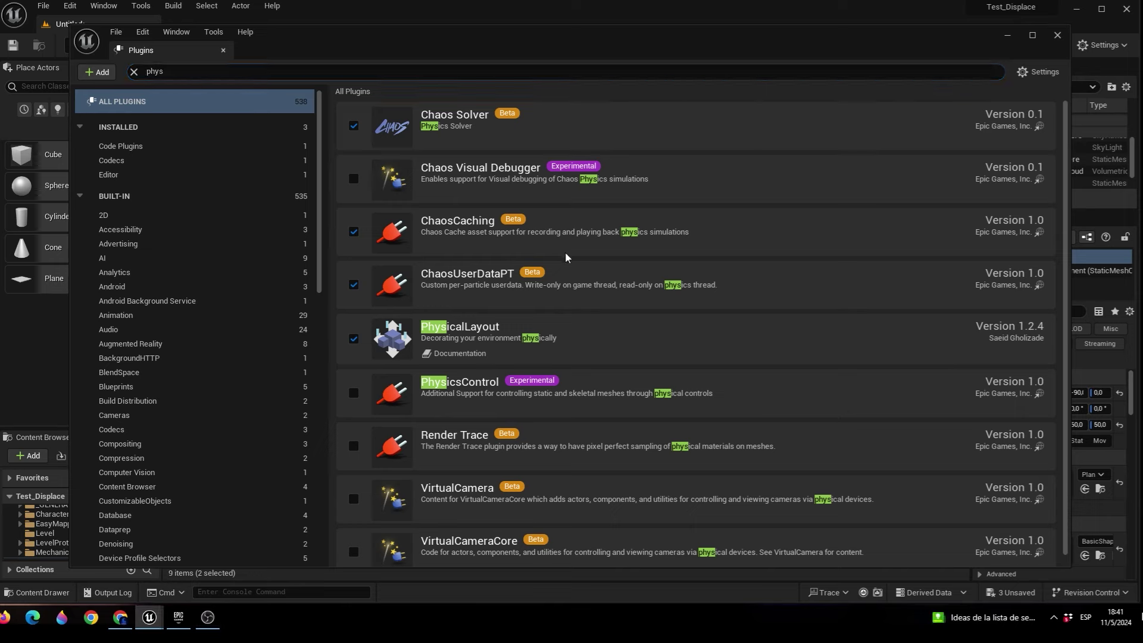
{"action": "left_click", "coordinate": [1056, 36]}
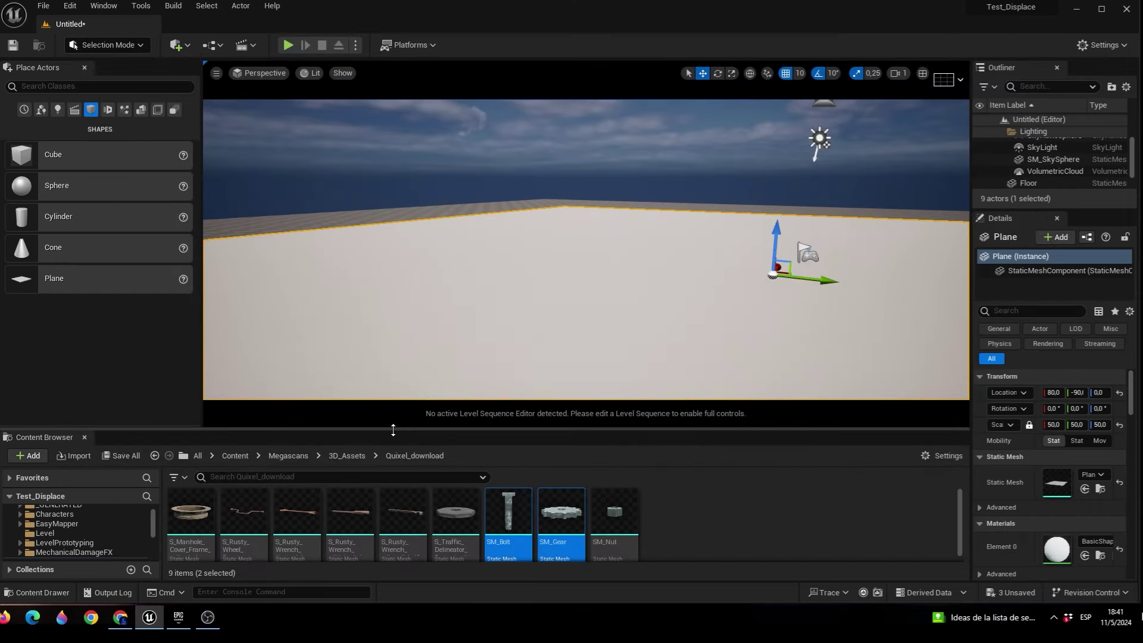
Enlarge the Content Browser, look across the white plane, and select S_Manhole_Cover_Frame.
{"action": "left_click_drag", "start_coordinate": [396, 435], "coordinate": [397, 404]}
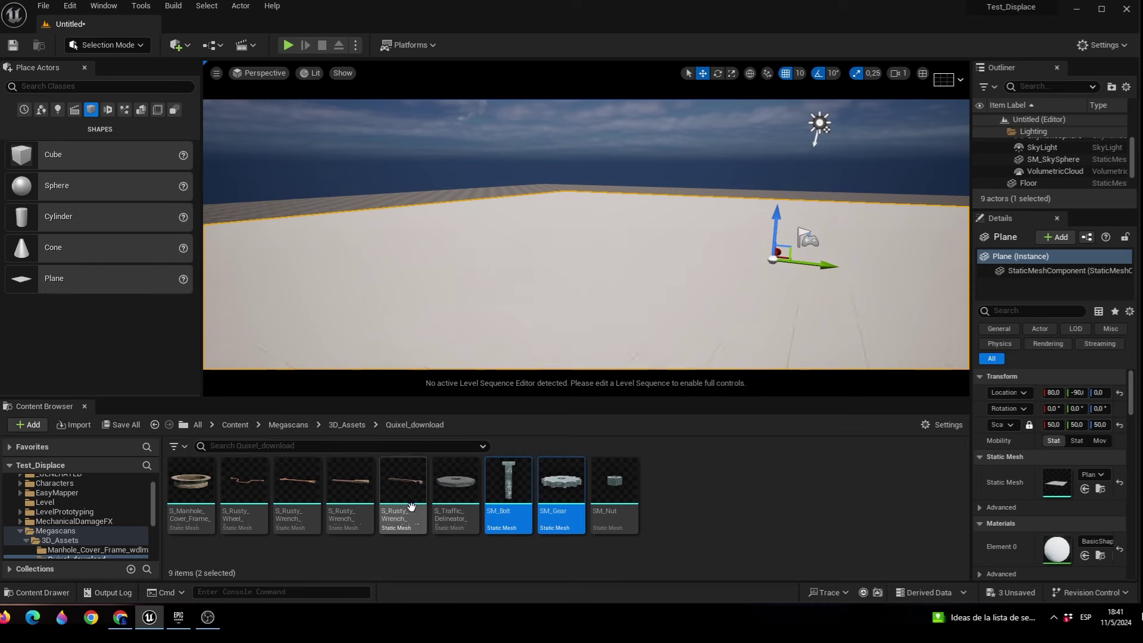
{"action": "mouse_move", "coordinate": [422, 484]}
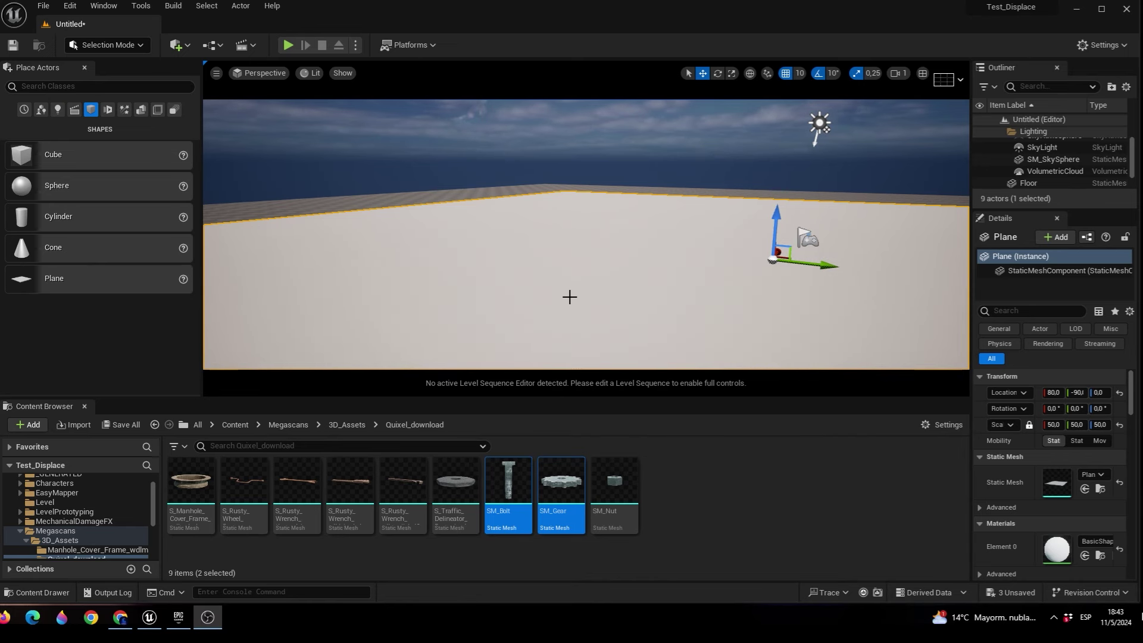
{"action": "right_click_drag", "start_coordinate": [569, 297], "coordinate": [631, 295]}
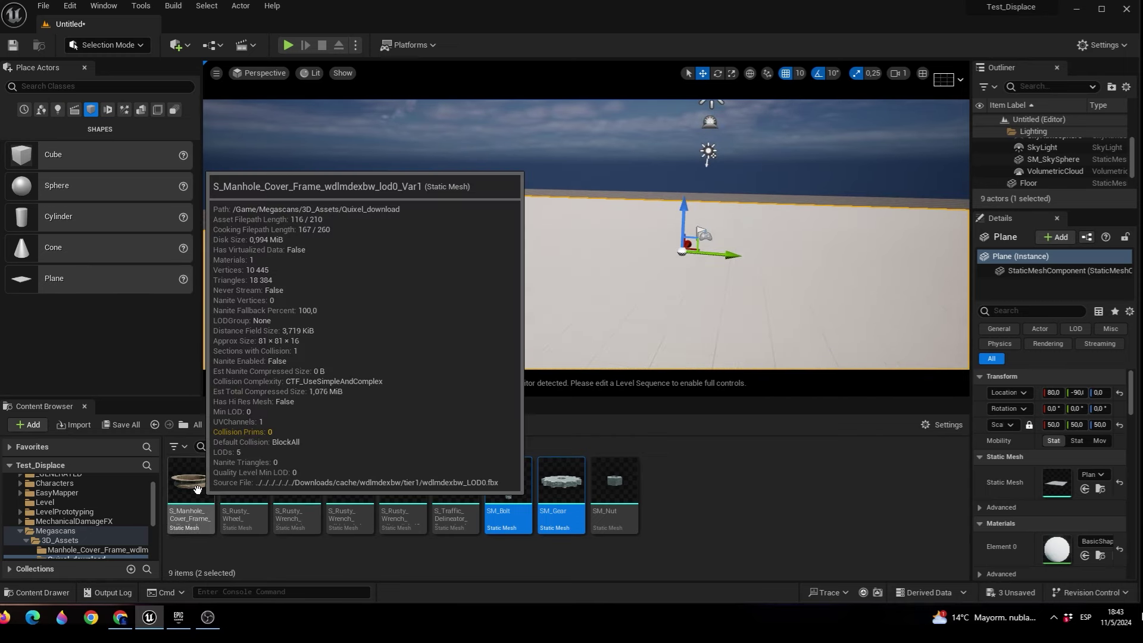
{"action": "left_click", "coordinate": [197, 489]}
Apply a 4-hull Auto Convex Collision to S_Manhole_Cover_Frame, inspect the hulls, save, and close the editor.
{"action": "double_click", "coordinate": [198, 495]}
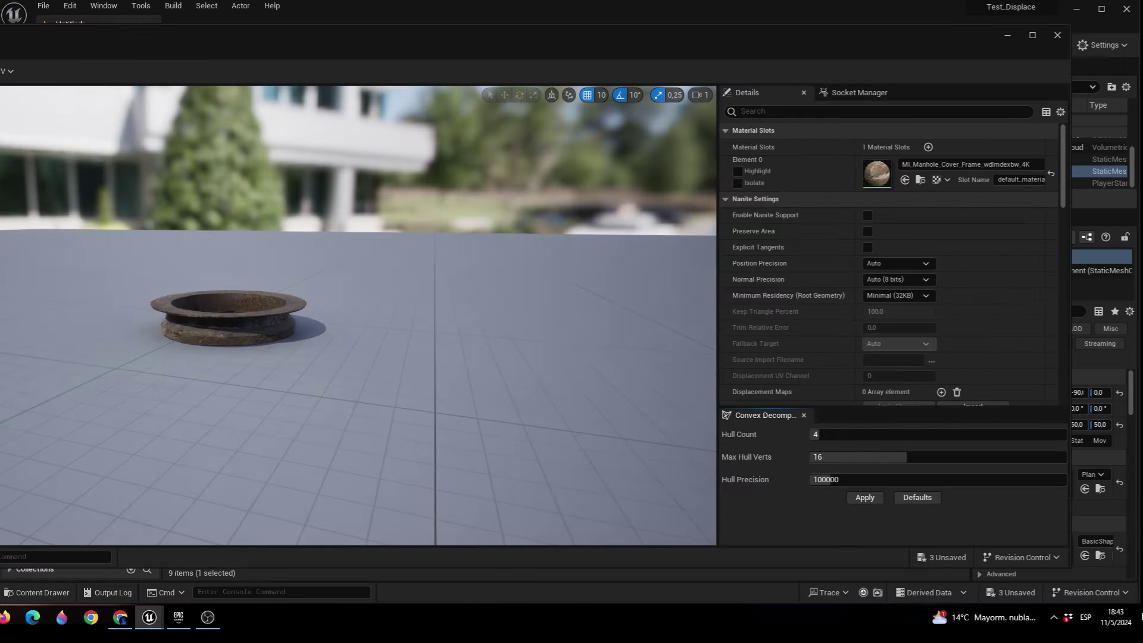
{"action": "left_click", "coordinate": [281, 74]}
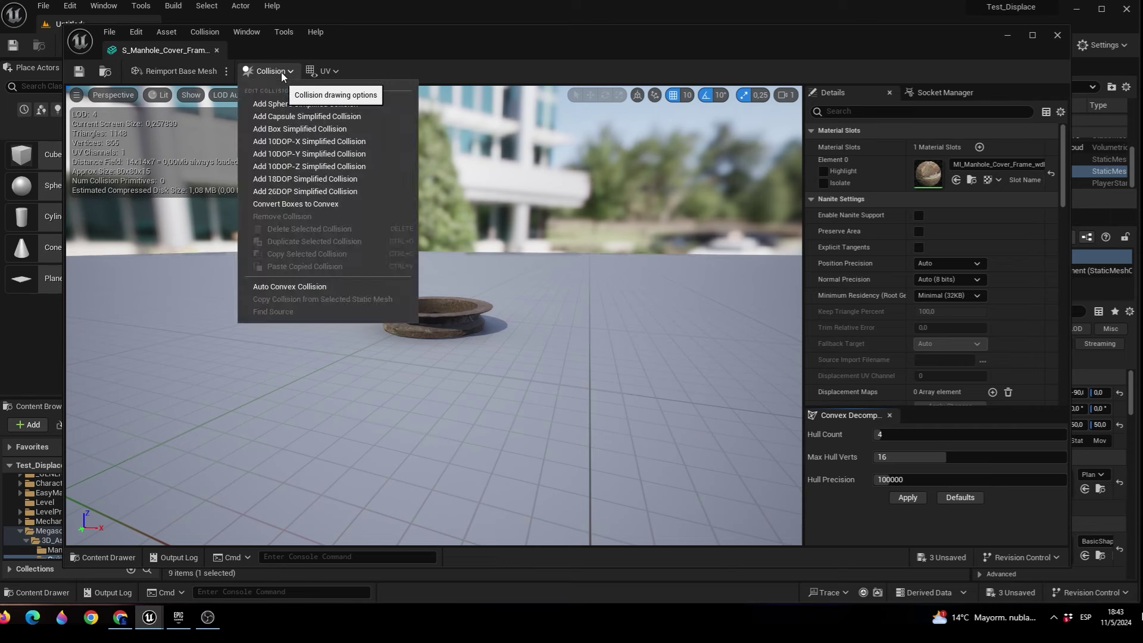
{"action": "left_click", "coordinate": [296, 288]}
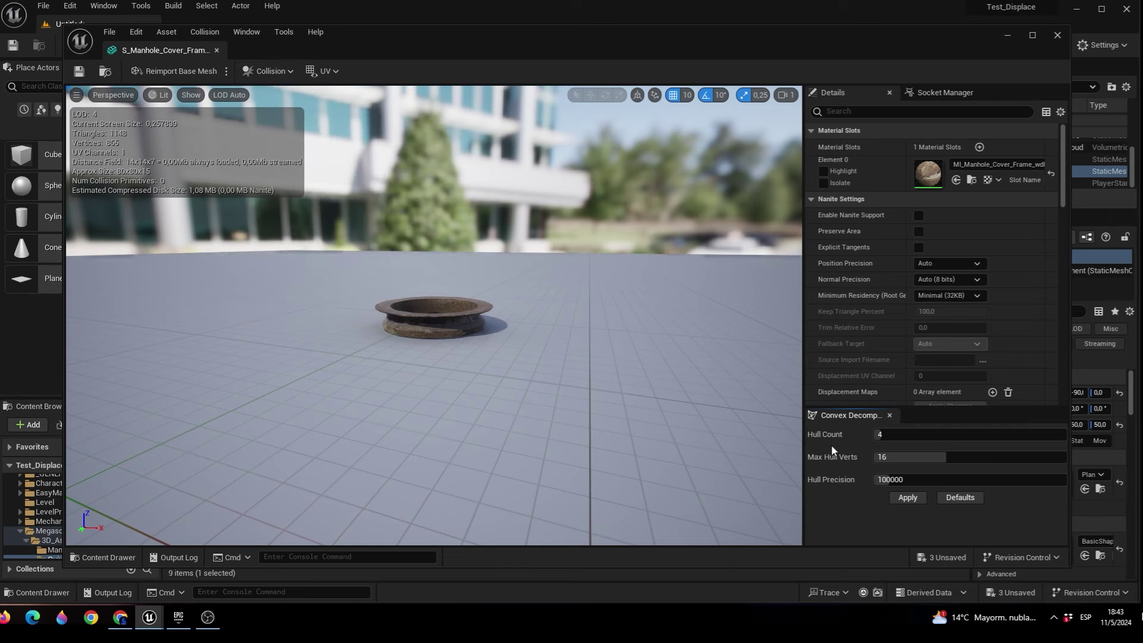
{"action": "left_click", "coordinate": [914, 503]}
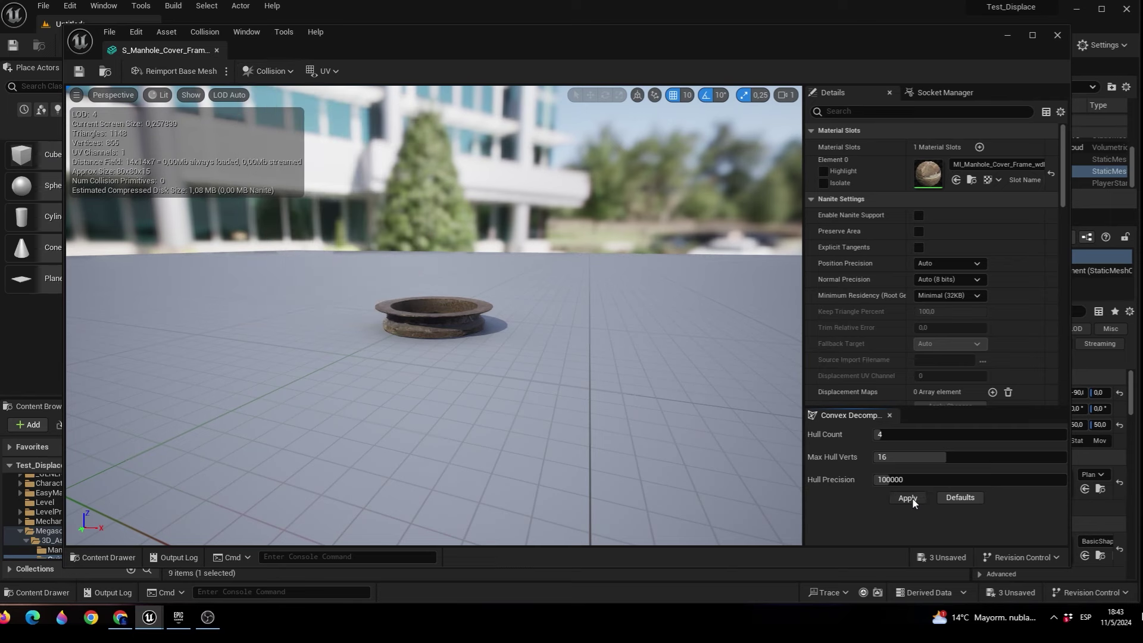
{"action": "left_click_drag", "start_coordinate": [492, 332], "coordinate": [536, 298]}
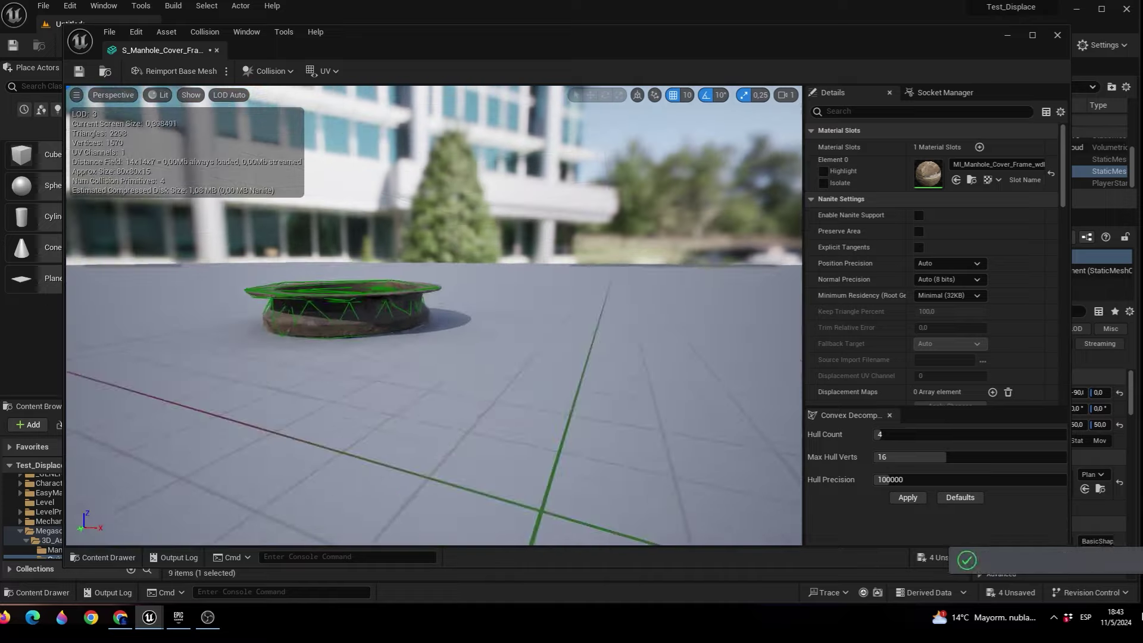
{"action": "left_click_drag", "start_coordinate": [414, 263], "coordinate": [417, 196]}
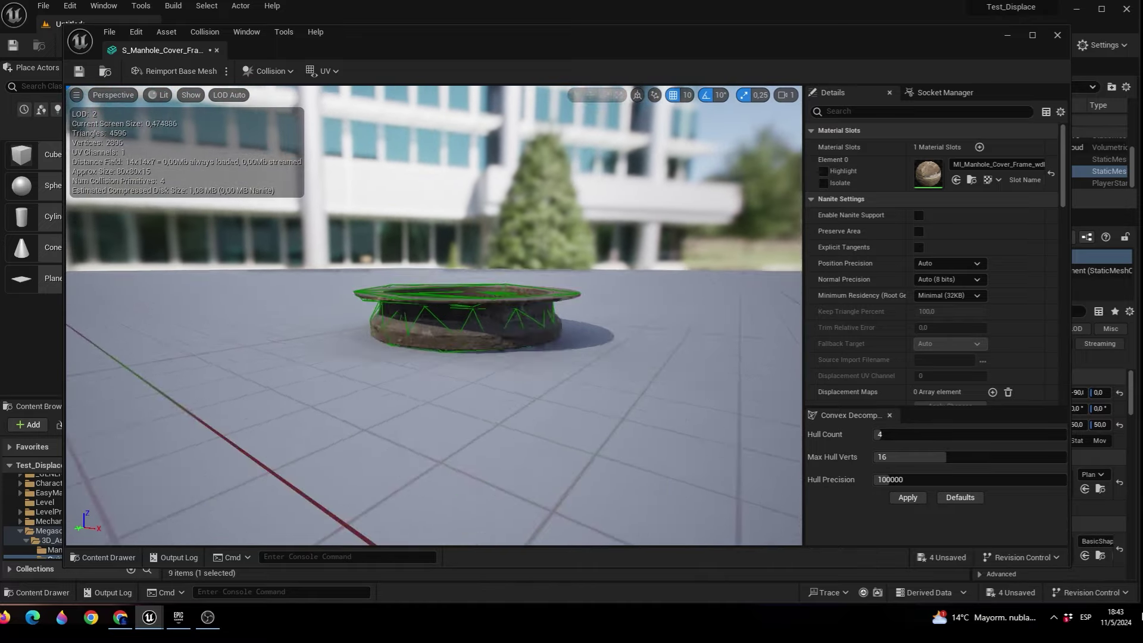
{"action": "key", "text": "f"}
{"action": "key", "text": "ctrl+s"}
{"action": "left_click", "coordinate": [1057, 36]}
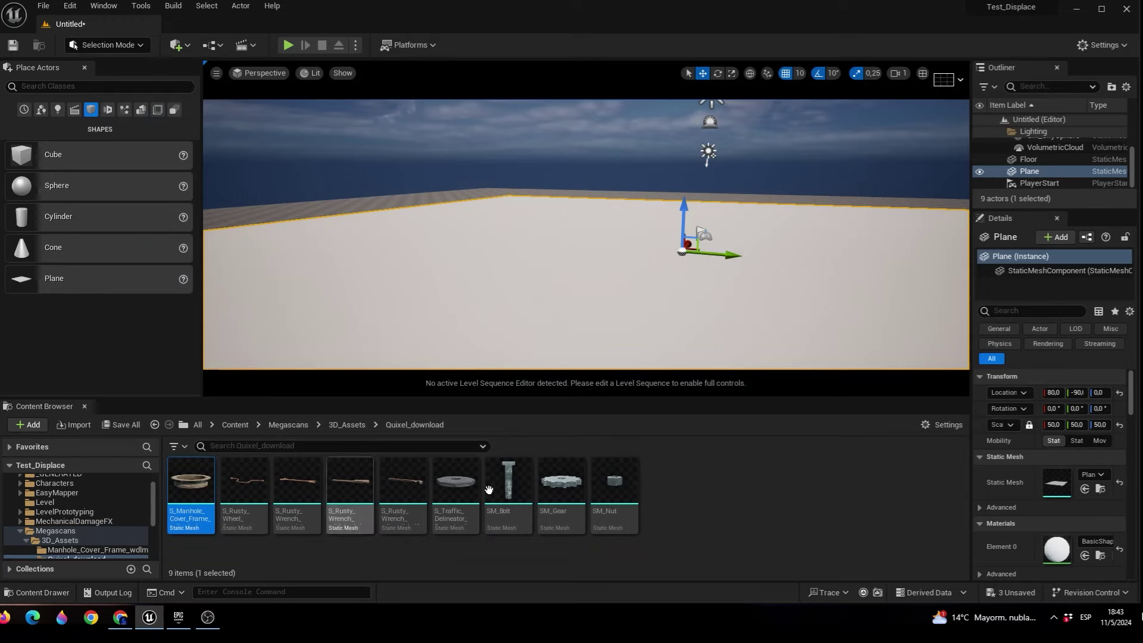
Switch to Physical Layout Mode with Paint Place selected and widen its settings panel.
{"action": "double_click", "coordinate": [257, 505]}
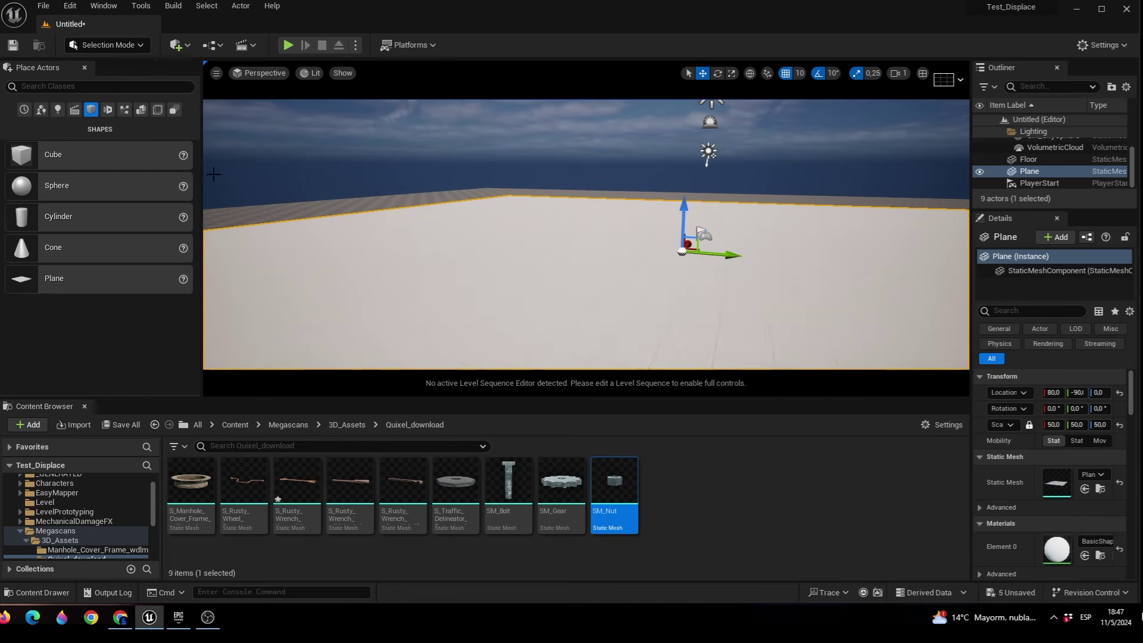
{"action": "left_click", "coordinate": [143, 47]}
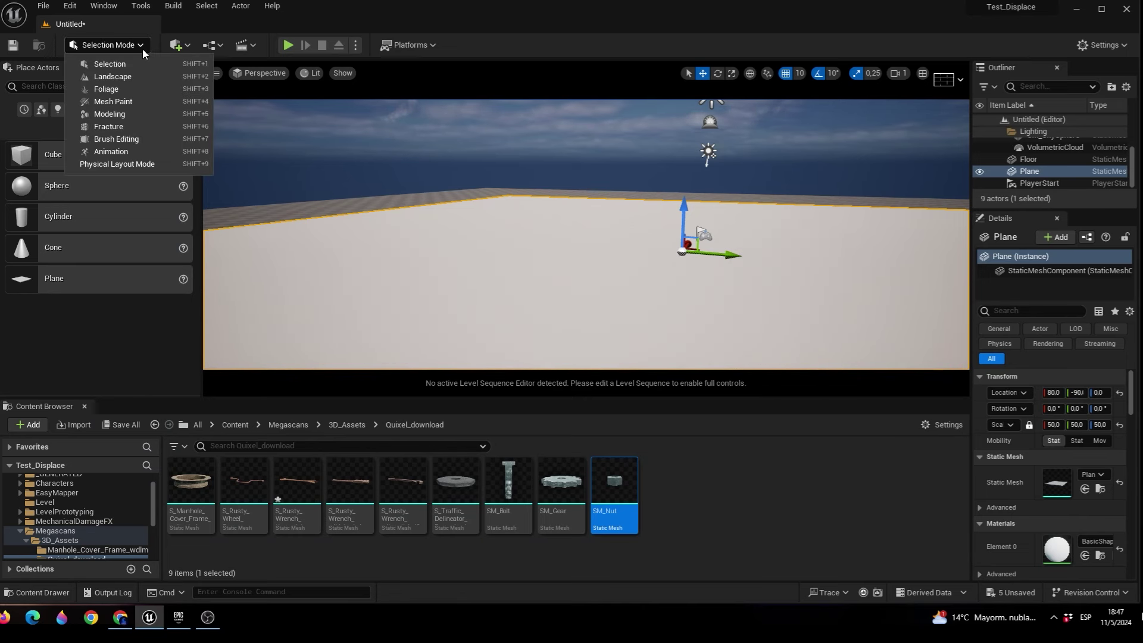
{"action": "left_click", "coordinate": [158, 163]}
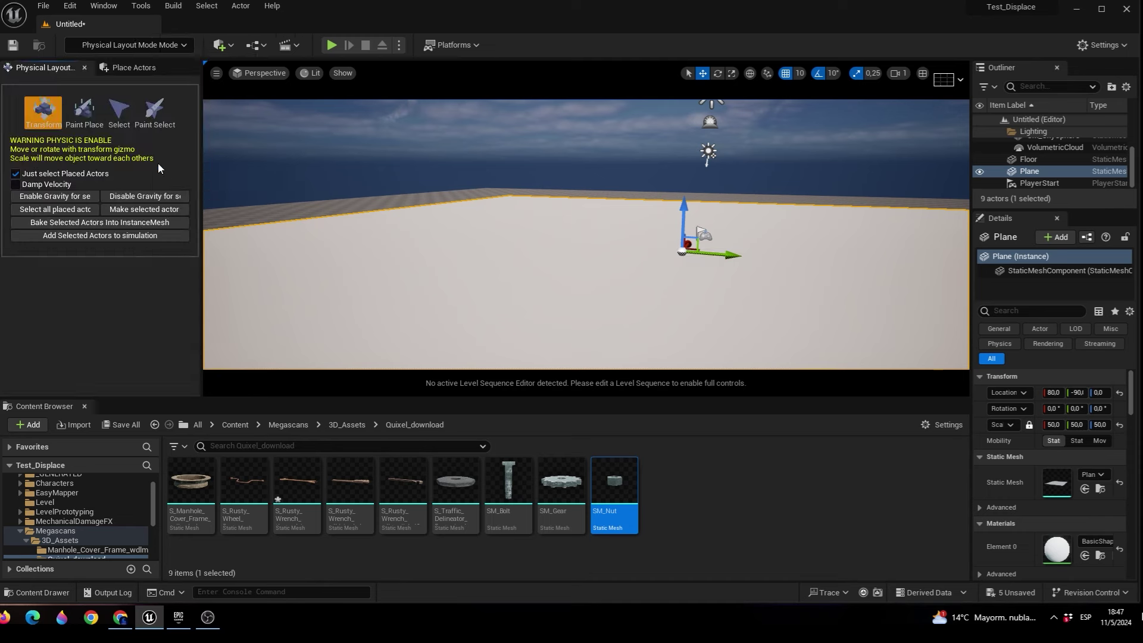
{"action": "left_click", "coordinate": [83, 117]}
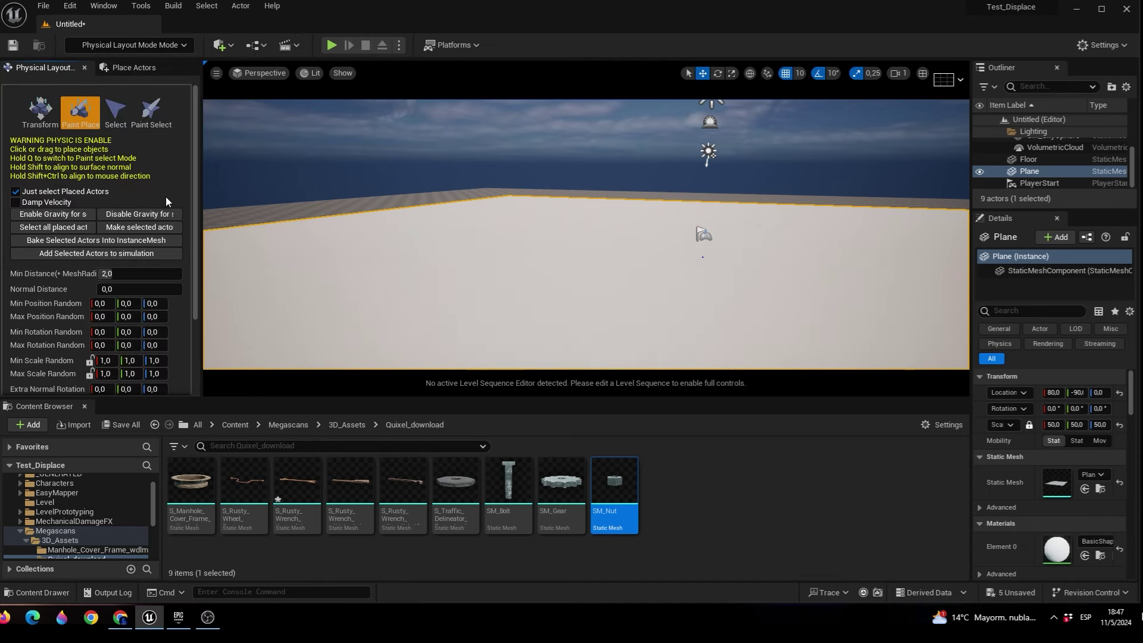
{"action": "left_click_drag", "start_coordinate": [202, 240], "coordinate": [271, 262]}
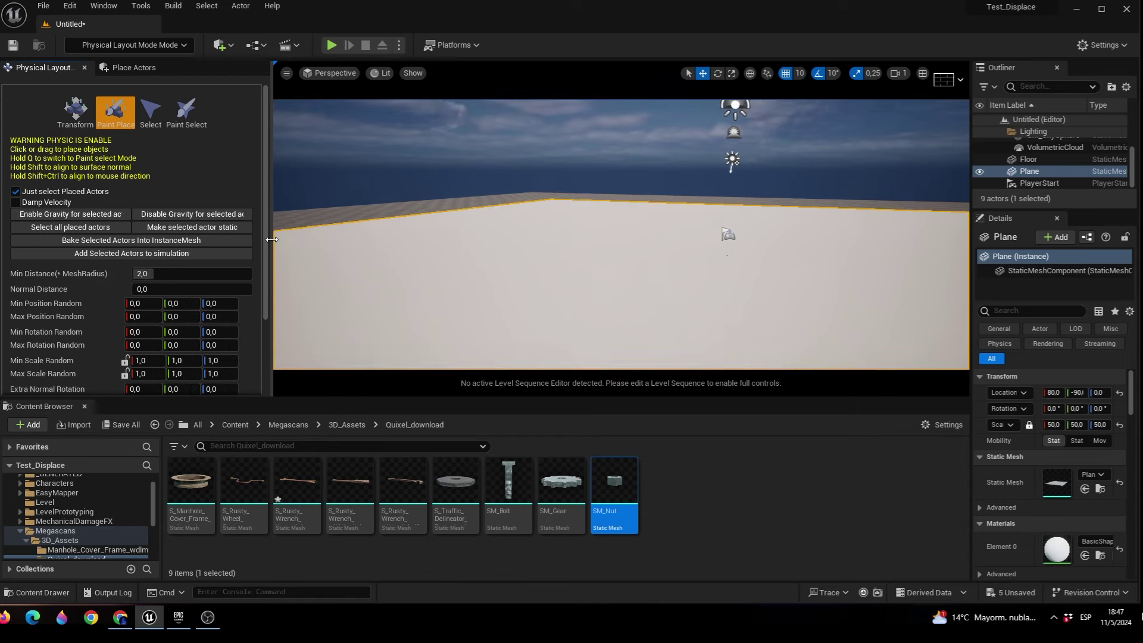
{"action": "scroll", "coordinate": [178, 268], "scroll_direction": "down", "scroll_amount": 3}
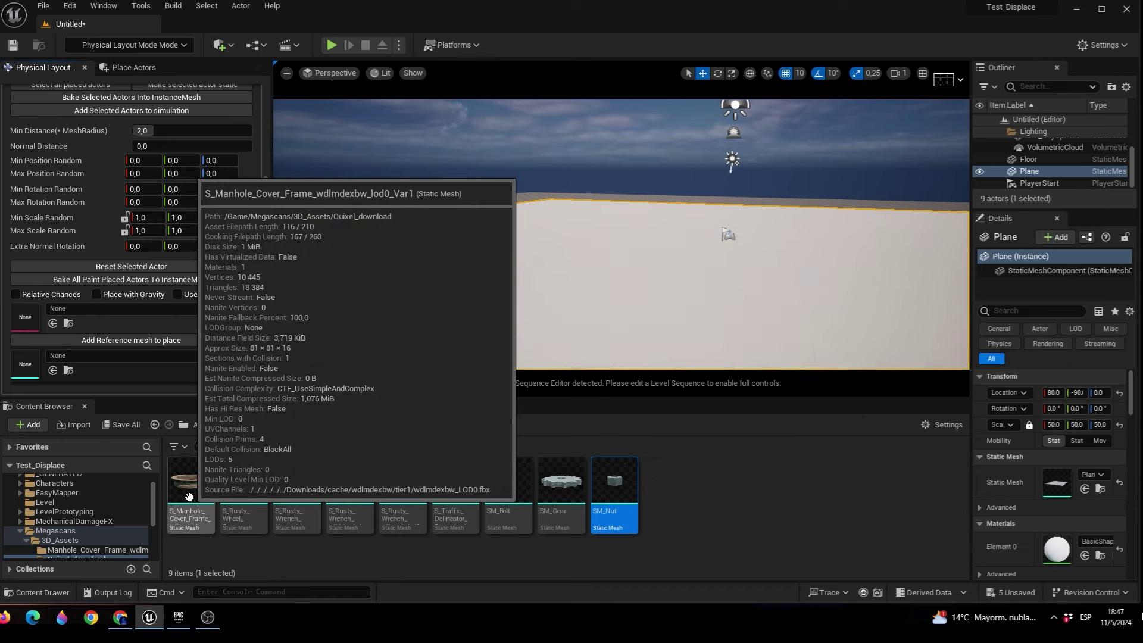
Add the manhole cover frame, rusty wheel spanner and three rusty wrenches as reference meshes.
{"action": "left_click_drag", "start_coordinate": [189, 496], "coordinate": [25, 364]}
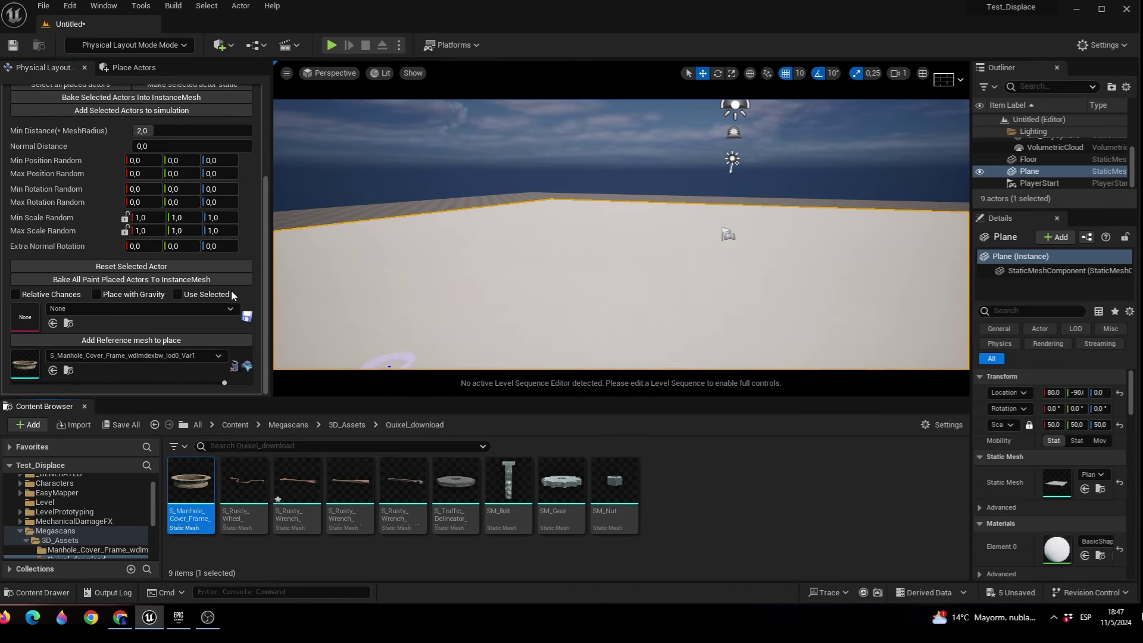
{"action": "left_click", "coordinate": [180, 339]}
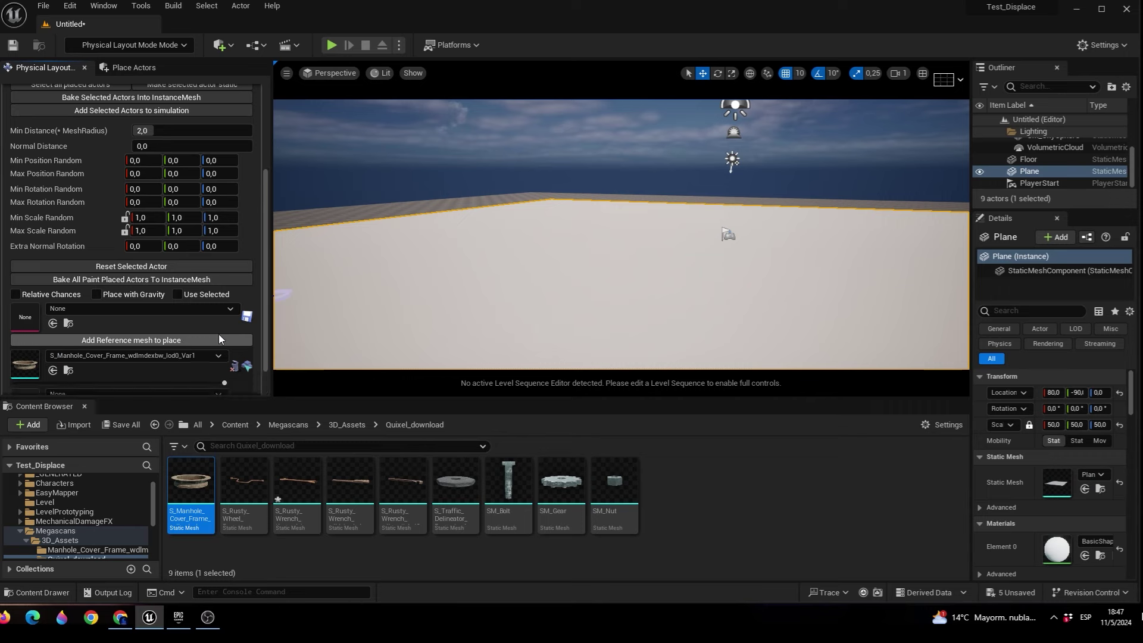
{"action": "scroll", "coordinate": [261, 357], "scroll_direction": "down", "scroll_amount": 2}
{"action": "left_click_drag", "start_coordinate": [244, 482], "coordinate": [61, 364]}
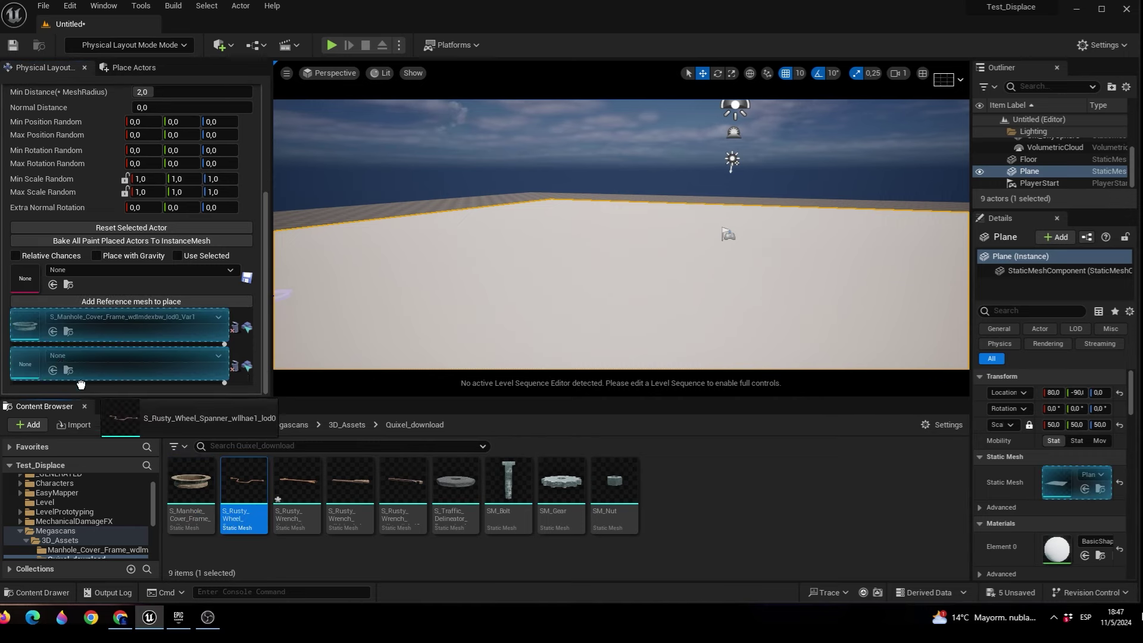
{"action": "left_click", "coordinate": [212, 301]}
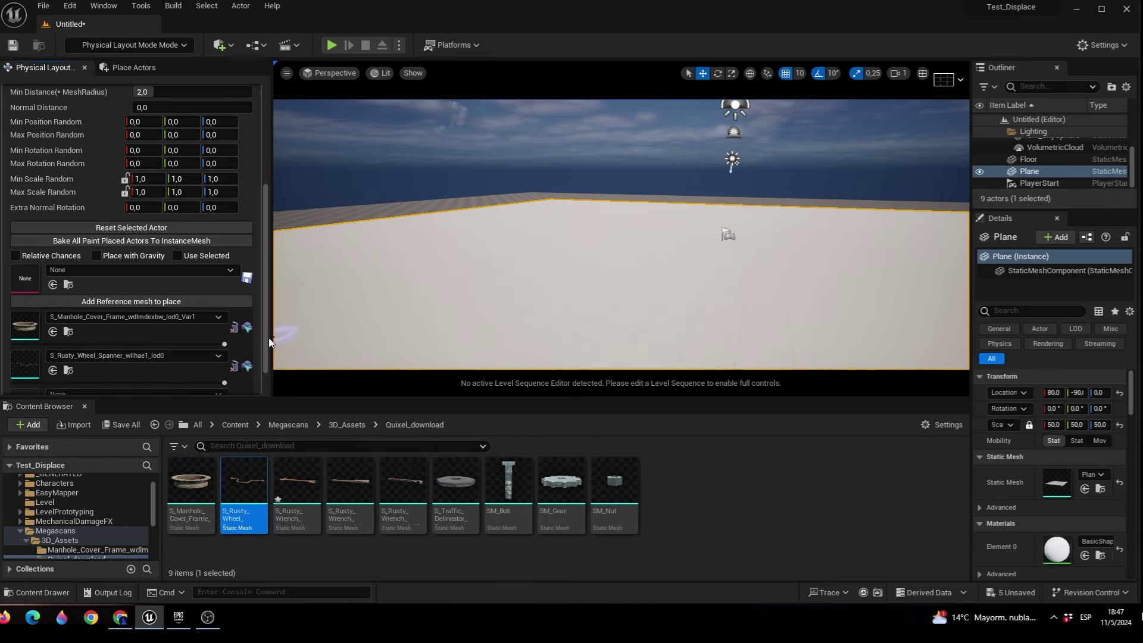
{"action": "scroll", "coordinate": [208, 333], "scroll_direction": "down", "scroll_amount": 1}
{"action": "left_click_drag", "start_coordinate": [296, 483], "coordinate": [102, 372]}
{"action": "left_click", "coordinate": [131, 262]}
{"action": "left_click_drag", "start_coordinate": [350, 482], "coordinate": [89, 364]}
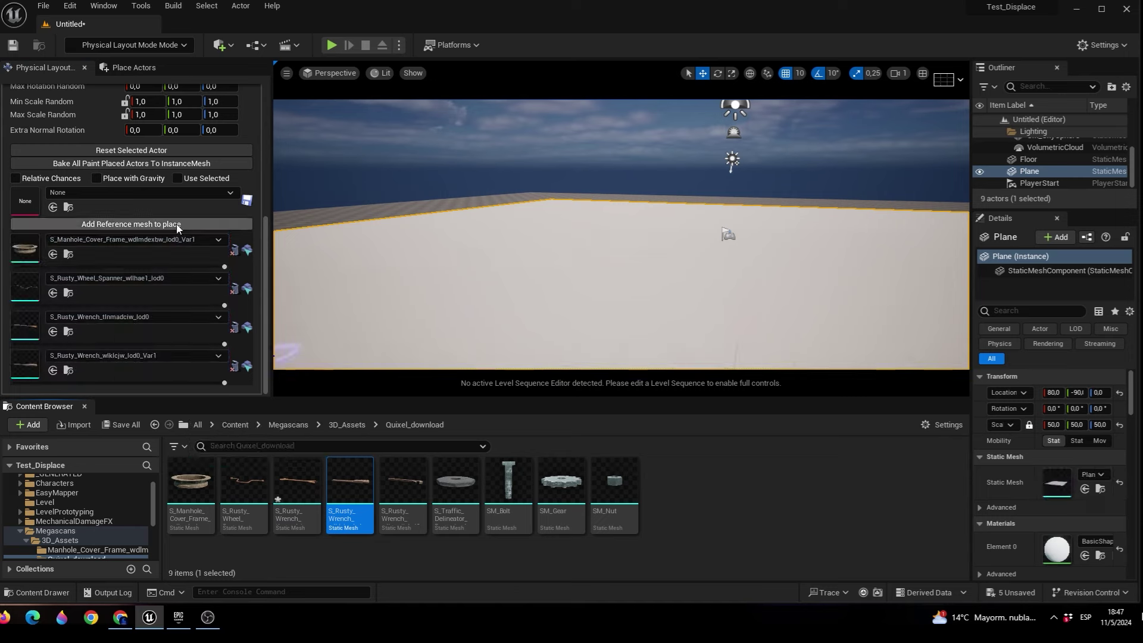
{"action": "left_click", "coordinate": [173, 226]}
{"action": "left_click_drag", "start_coordinate": [403, 482], "coordinate": [163, 372]}
Add the traffic delineator, SM_Bolt, SM_Gear and SM_Nut as reference meshes.
{"action": "left_click", "coordinate": [131, 185]}
{"action": "scroll", "coordinate": [131, 268], "scroll_direction": "down", "scroll_amount": 1}
{"action": "left_click_drag", "start_coordinate": [456, 482], "coordinate": [119, 366]}
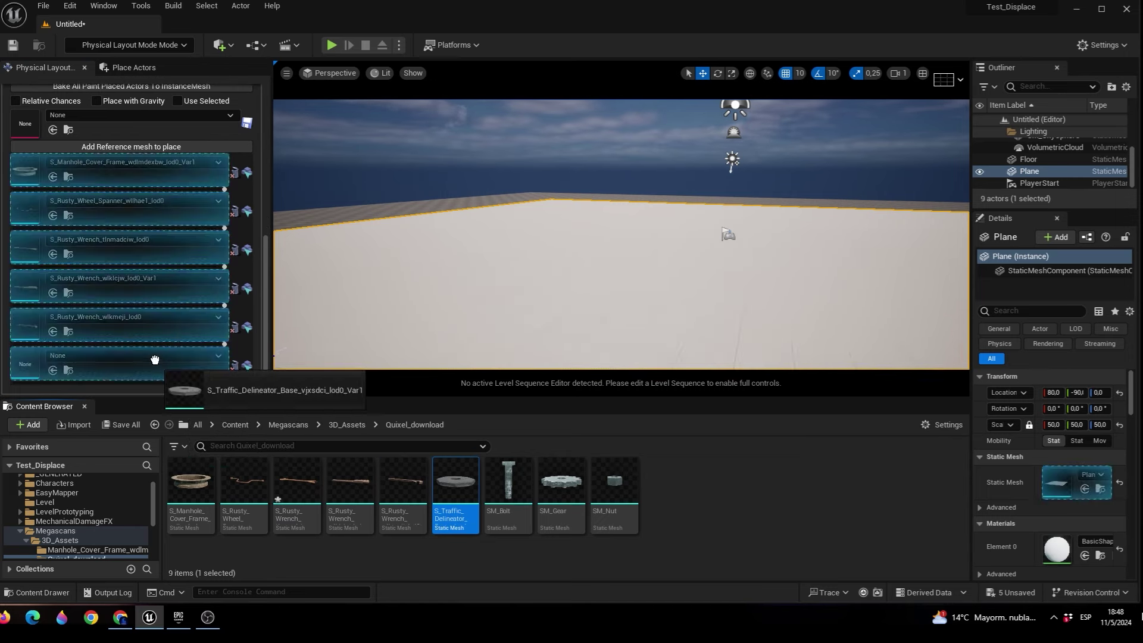
{"action": "scroll", "coordinate": [131, 268], "scroll_direction": "down", "scroll_amount": 1}
{"action": "left_click_drag", "start_coordinate": [508, 482], "coordinate": [130, 366]}
{"action": "scroll", "coordinate": [131, 268], "scroll_direction": "down", "scroll_amount": 1}
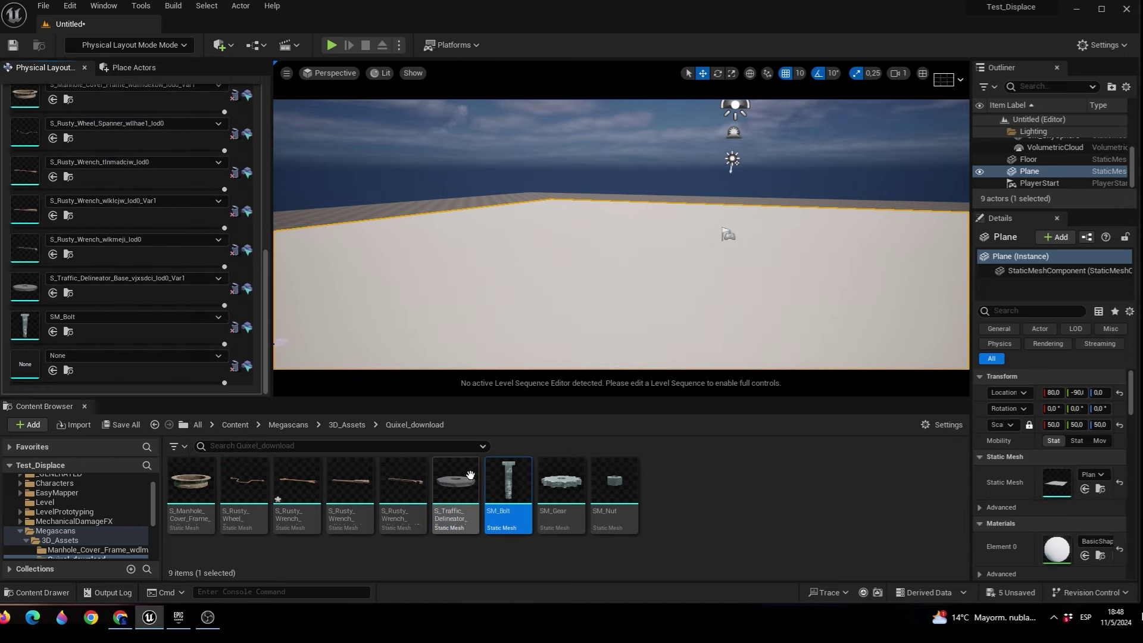
{"action": "left_click_drag", "start_coordinate": [562, 482], "coordinate": [131, 358]}
{"action": "scroll", "coordinate": [238, 190], "scroll_direction": "up", "scroll_amount": 10}
{"action": "left_click", "coordinate": [179, 227]}
{"action": "scroll", "coordinate": [151, 297], "scroll_direction": "down", "scroll_amount": 10}
{"action": "left_click_drag", "start_coordinate": [615, 483], "coordinate": [179, 369]}
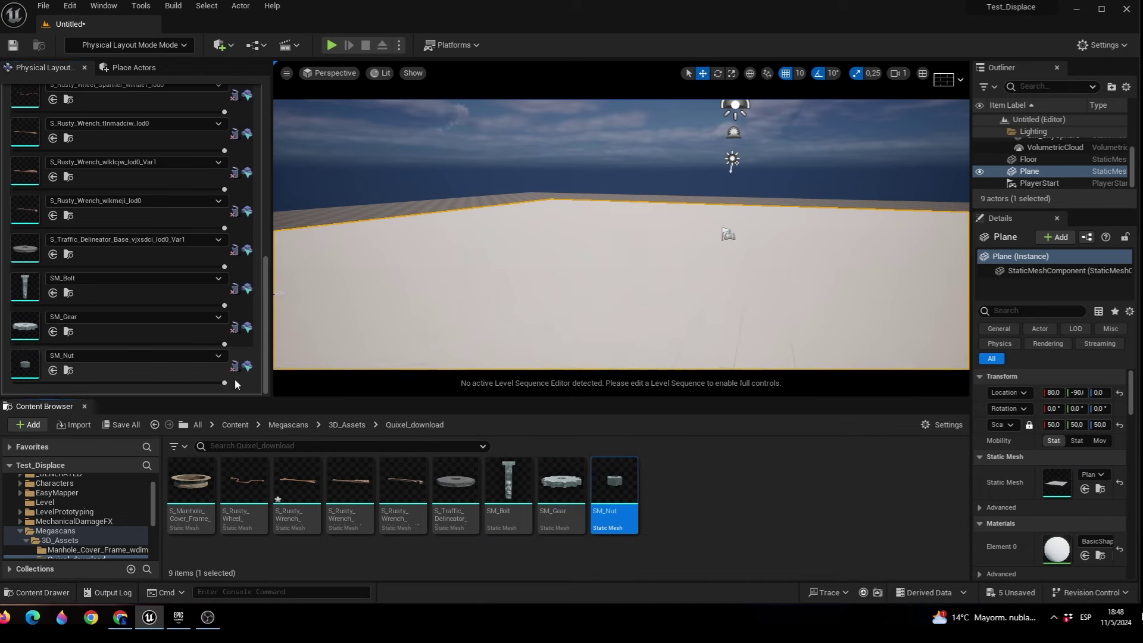
{"action": "key", "text": "alt+Tab"}
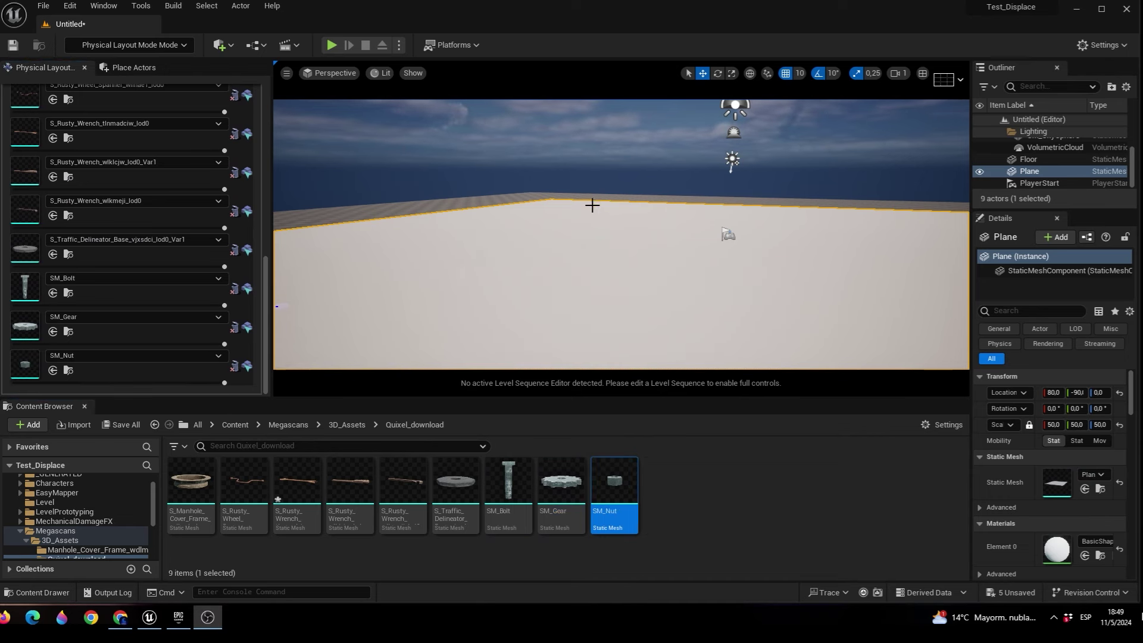
Set Max Rotation Random to 359,998 on X, Y and Z and enable Place with Gravity.
{"action": "left_click_drag", "start_coordinate": [266, 302], "coordinate": [271, 163]}
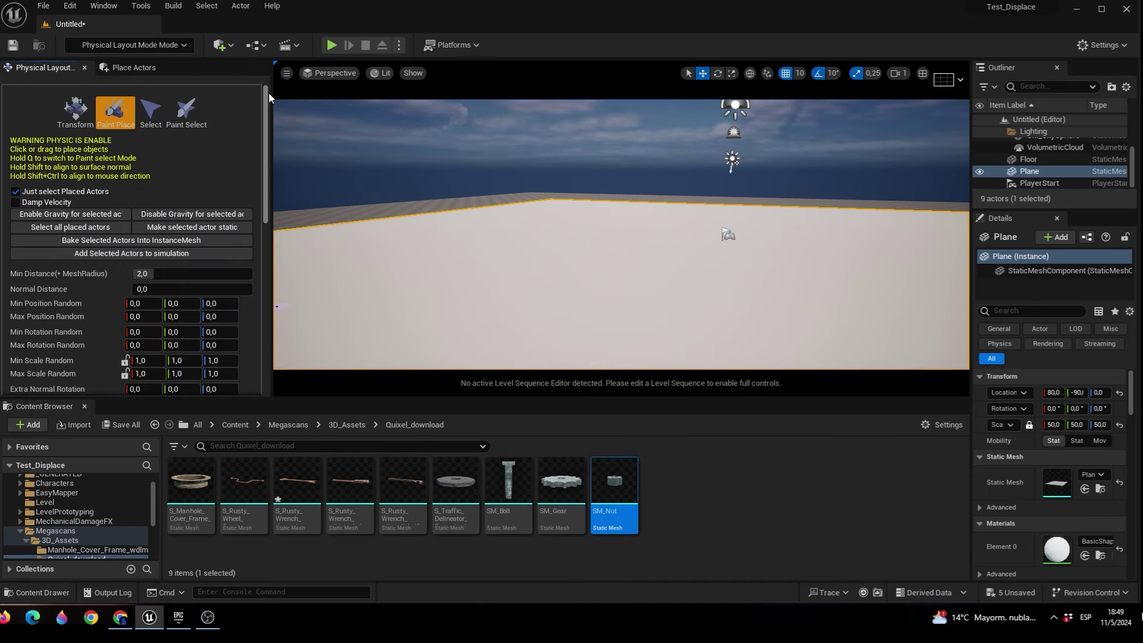
{"action": "scroll", "coordinate": [250, 185], "scroll_direction": "down", "scroll_amount": 1}
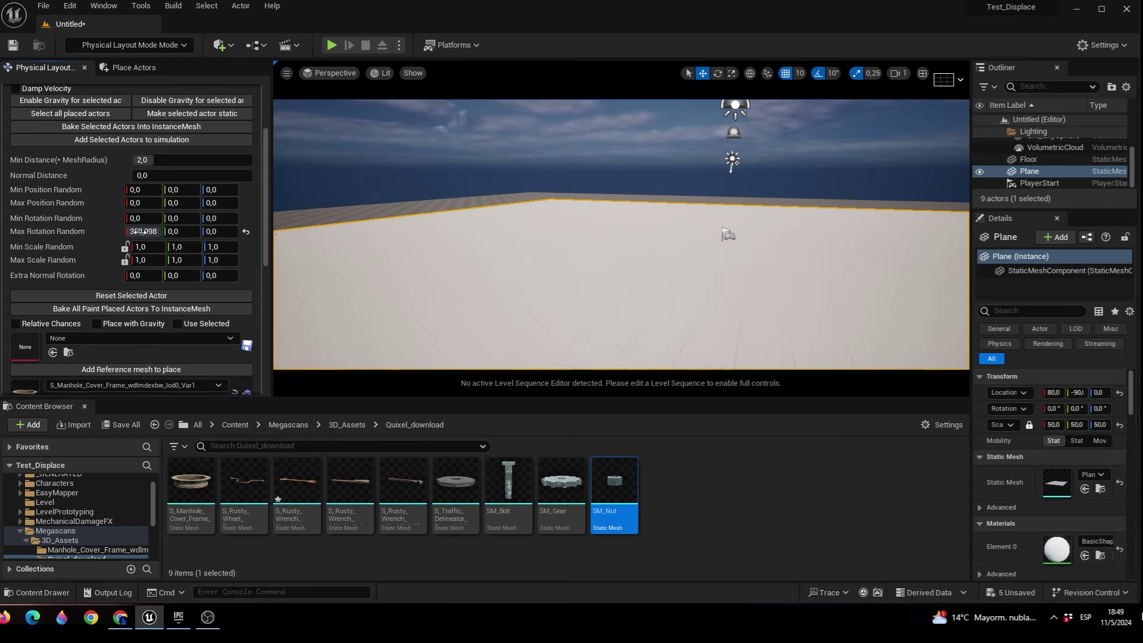
{"action": "left_click_drag", "start_coordinate": [178, 237], "coordinate": [226, 232]}
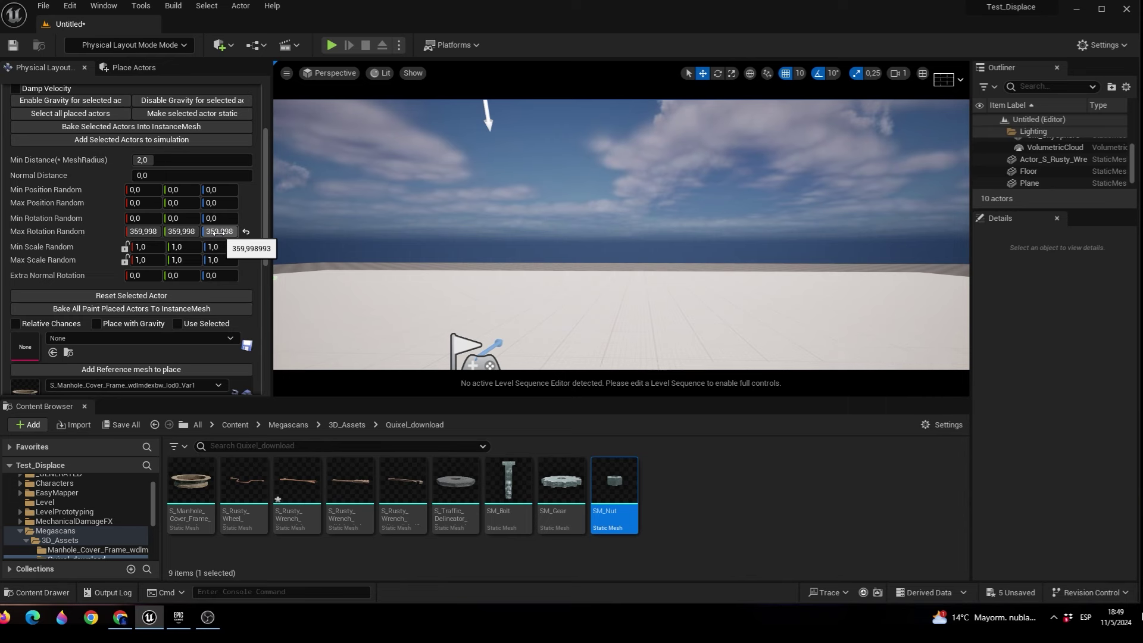
{"action": "left_click", "coordinate": [97, 324]}
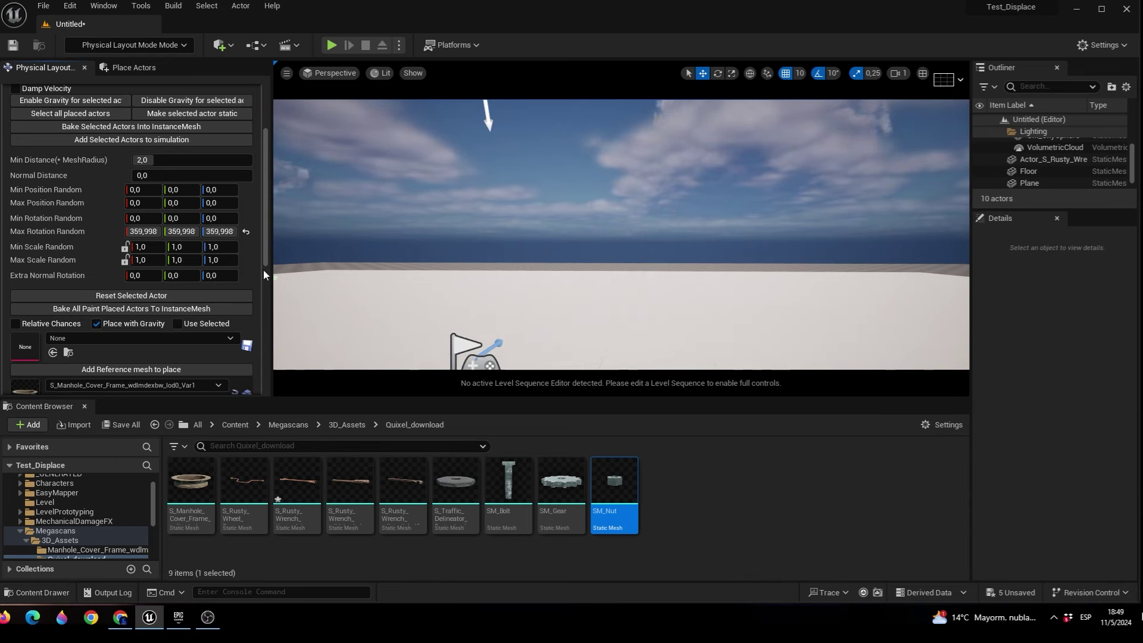
Paint a few test props and gears across the floor.
{"action": "mouse_move", "coordinate": [462, 232]}
{"action": "right_mouse_down"}
{"action": "mouse_move", "coordinate": [545, 259]}
{"action": "mouse_move", "coordinate": [465, 287]}
{"action": "right_mouse_up"}
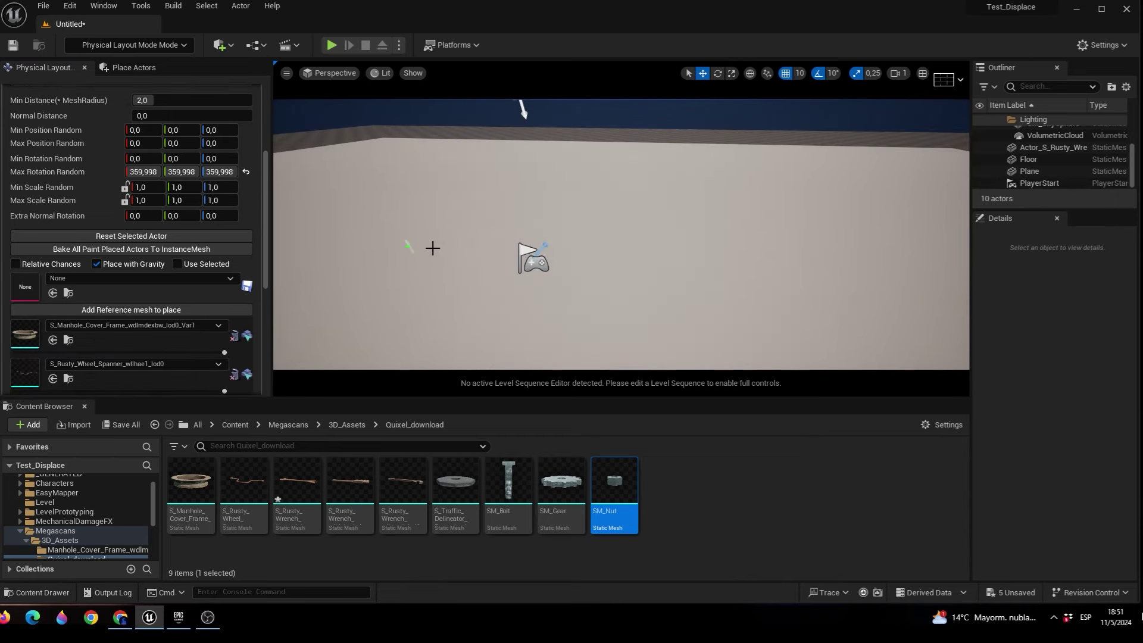
{"action": "left_click", "coordinate": [475, 264]}
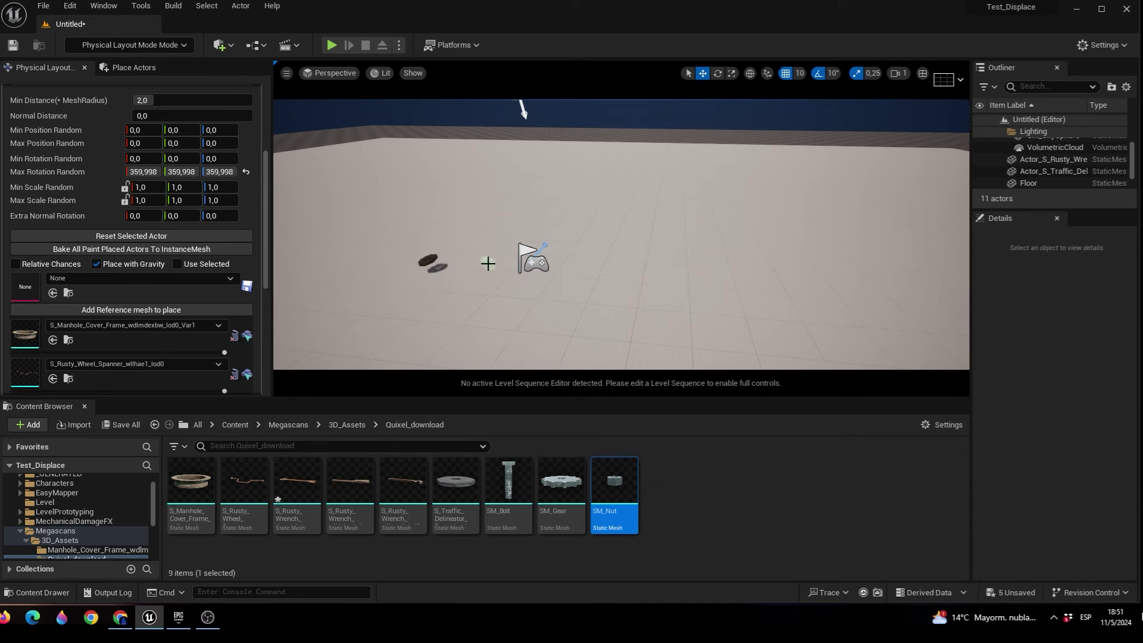
{"action": "left_click_drag", "start_coordinate": [497, 266], "coordinate": [592, 274]}
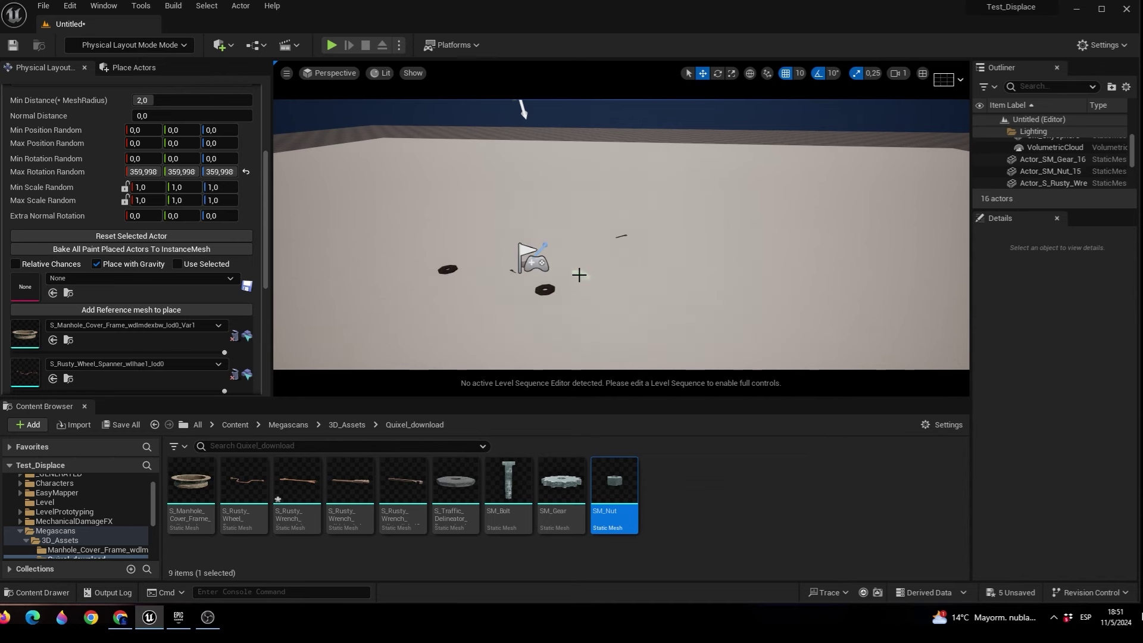
{"action": "left_click", "coordinate": [609, 273]}
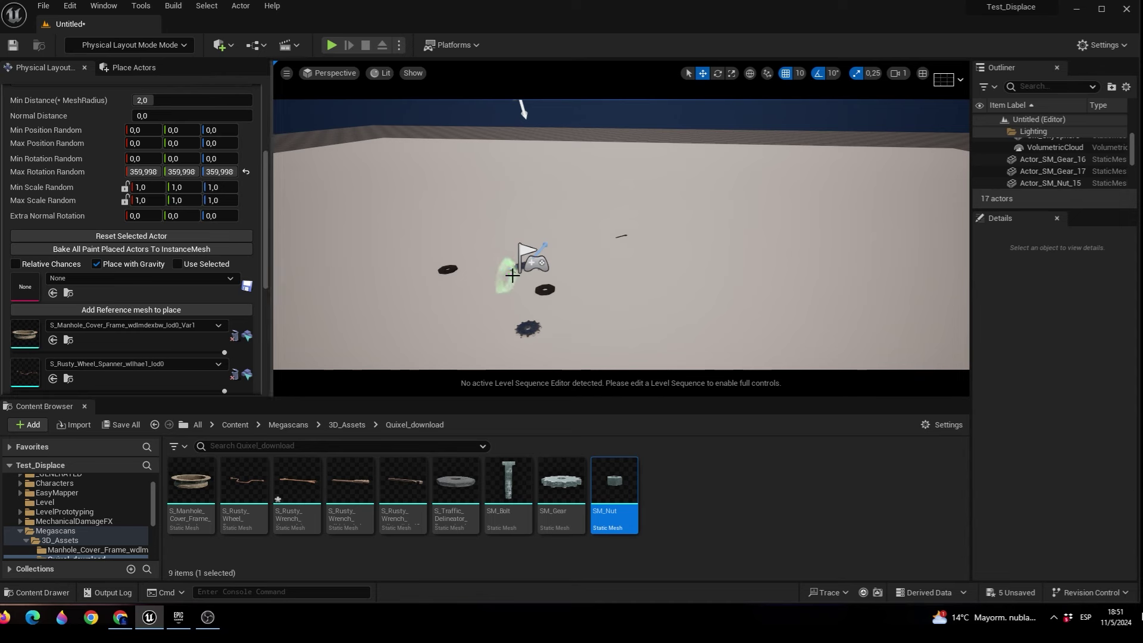
Undo the painted test props so the white plane is empty again.
{"action": "left_click", "coordinate": [70, 6]}
{"action": "left_click", "coordinate": [95, 38]}
{"action": "left_click", "coordinate": [70, 6]}
{"action": "left_click", "coordinate": [85, 28]}
{"action": "left_click", "coordinate": [69, 5]}
{"action": "left_click", "coordinate": [84, 28]}
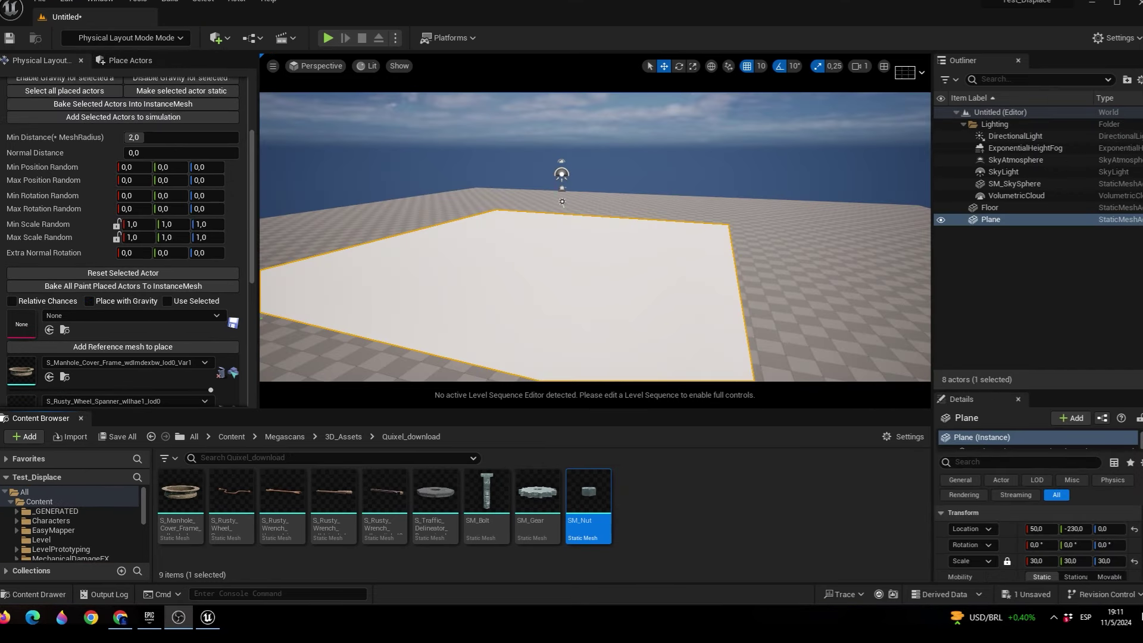
Set Min Distance 0,1, Z position random 150 min and max, and scale random 1,2 to 0,5.
{"action": "left_click", "coordinate": [136, 137]}
{"action": "type", "text": "0,1"}
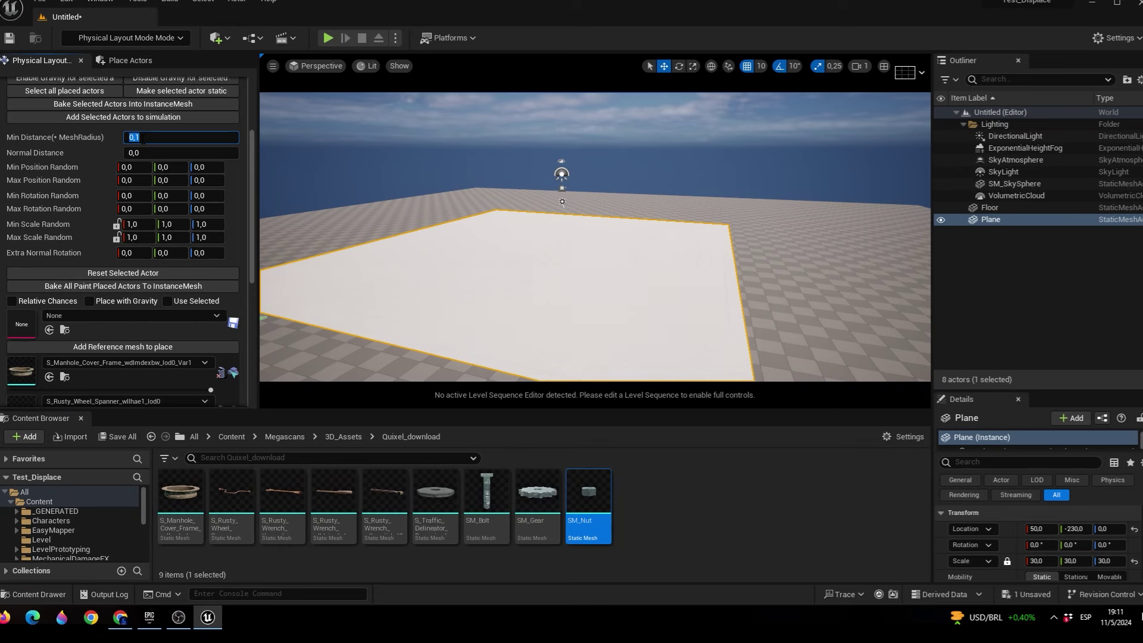
{"action": "left_click", "coordinate": [201, 167]}
{"action": "type", "text": "150"}
{"action": "left_click", "coordinate": [204, 180]}
{"action": "type", "text": "0"}
{"action": "key", "text": "Return"}
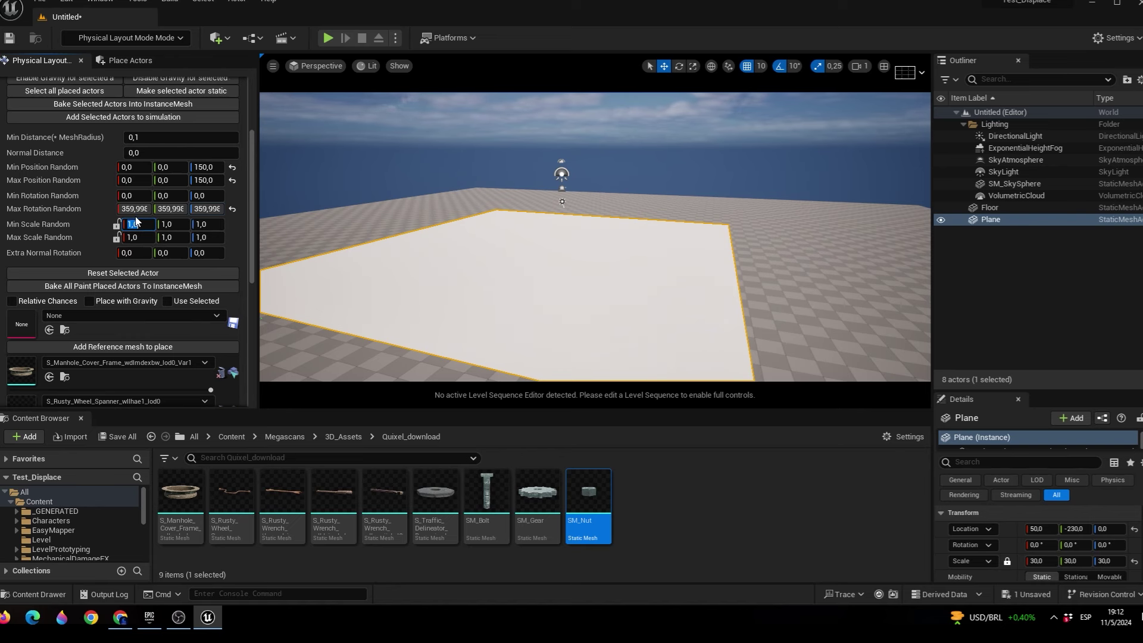
{"action": "type", "text": "1.2"}
{"action": "left_click", "coordinate": [135, 236]}
{"action": "type", "text": "0.5"}
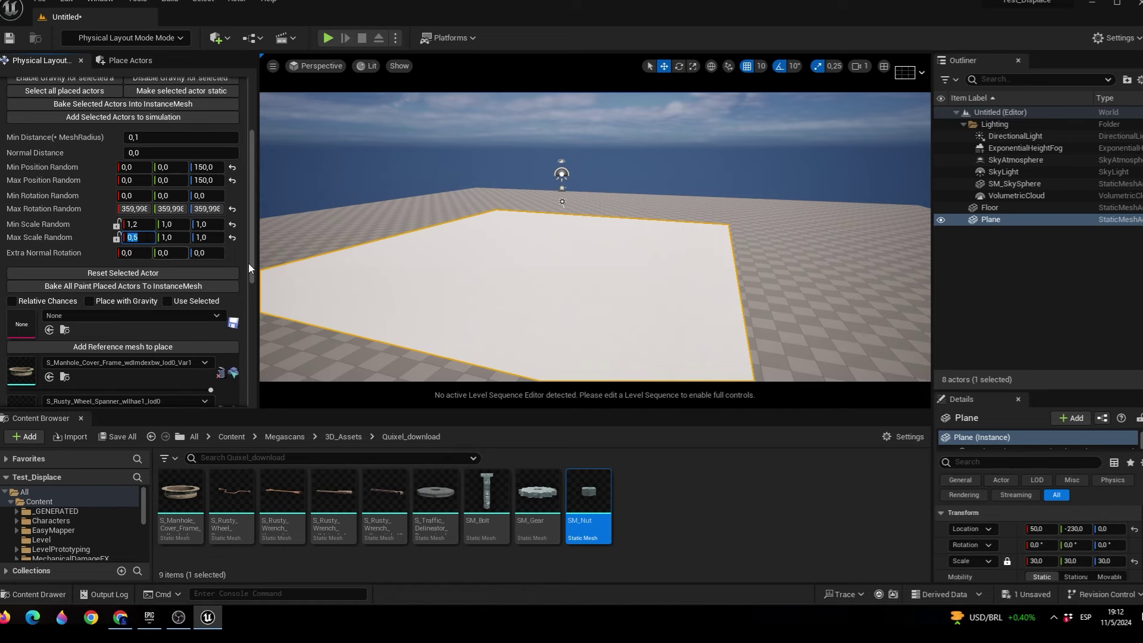
{"action": "key", "text": "Return"}
Enable Place with Gravity and paint-scatter rusty frames, gears and nuts onto the plane, reaching 846 actors.
{"action": "scroll", "coordinate": [244, 281], "scroll_direction": "down", "scroll_amount": 5}
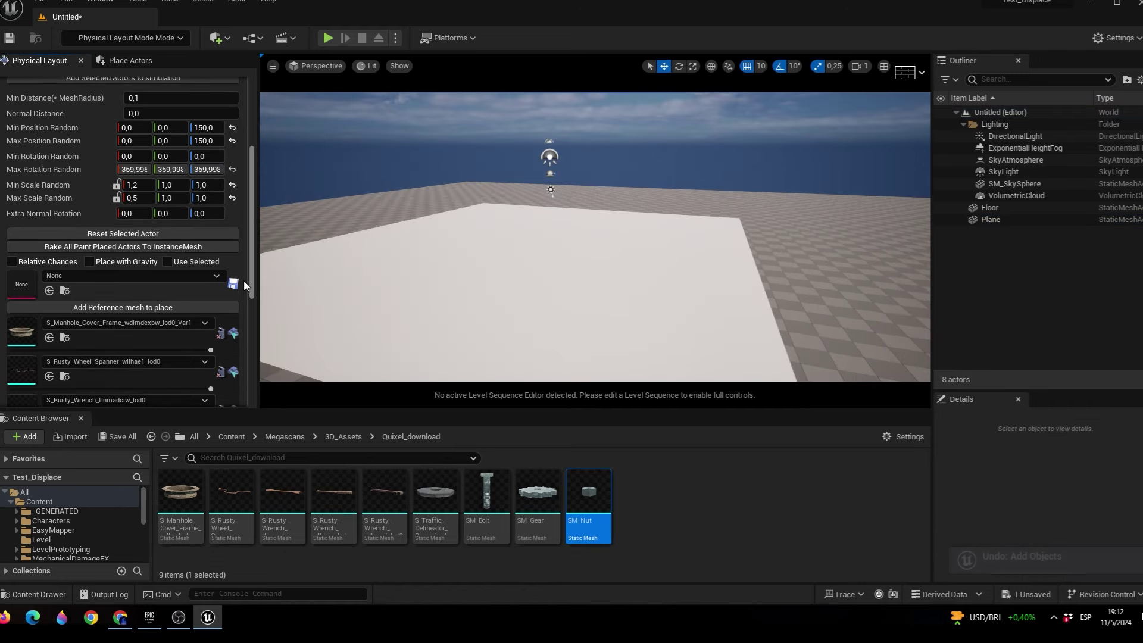
{"action": "left_click", "coordinate": [90, 263]}
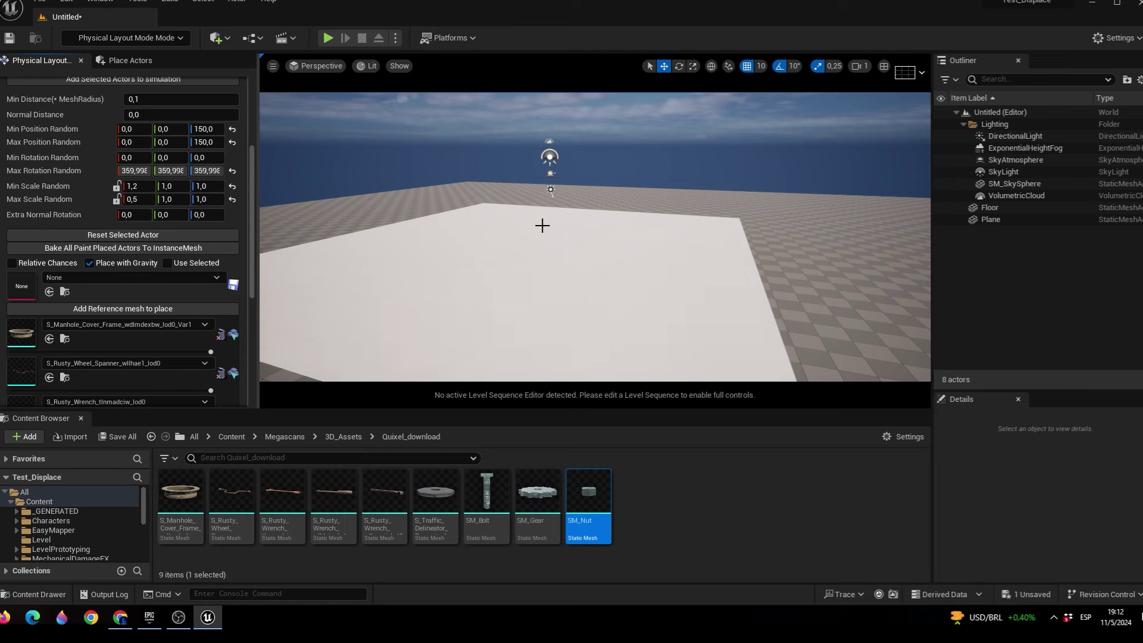
{"action": "left_click_drag", "start_coordinate": [510, 220], "coordinate": [528, 213]}
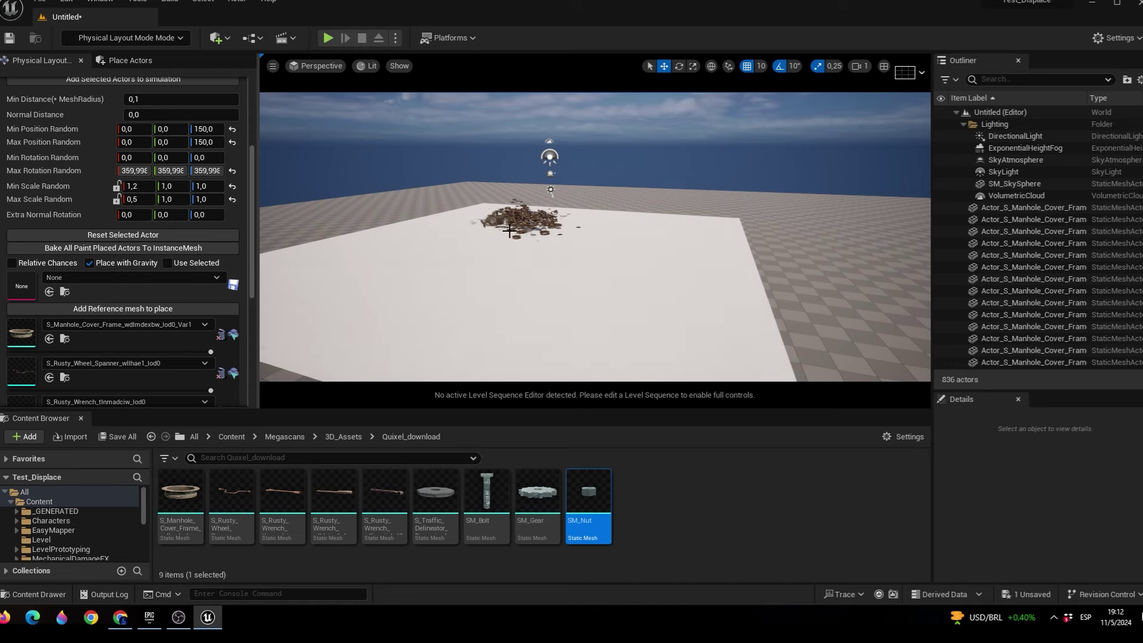
{"action": "scroll", "coordinate": [563, 237], "scroll_direction": "up", "scroll_amount": 3}
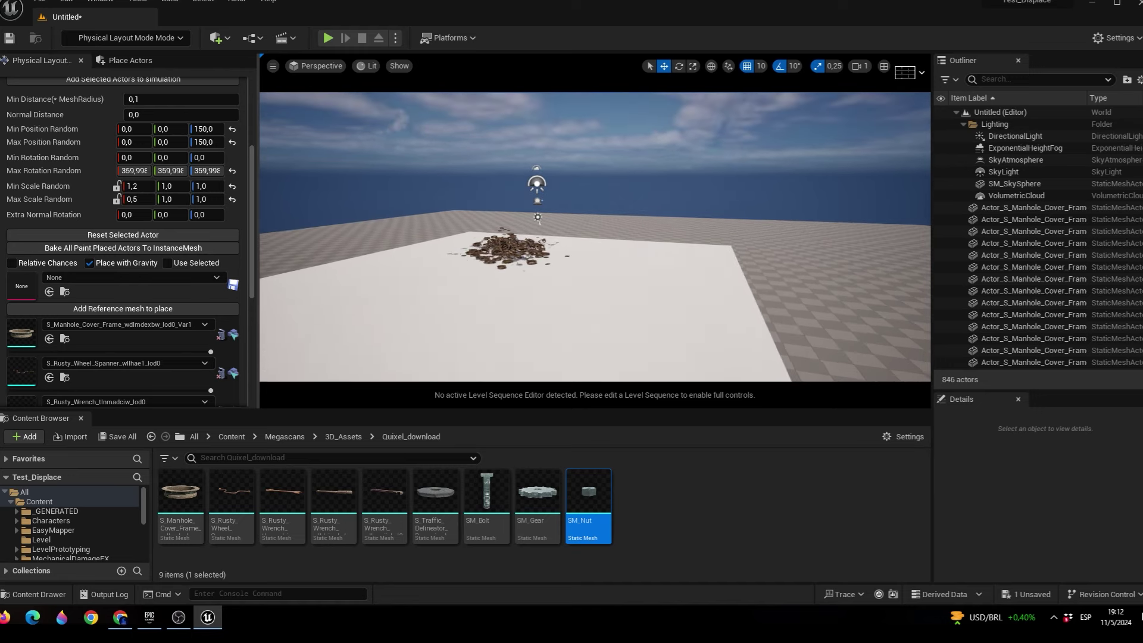
{"action": "scroll", "coordinate": [564, 237], "scroll_direction": "up", "scroll_amount": 3}
{"action": "scroll", "coordinate": [564, 236], "scroll_direction": "up", "scroll_amount": 3}
{"action": "scroll", "coordinate": [564, 237], "scroll_direction": "up", "scroll_amount": 3}
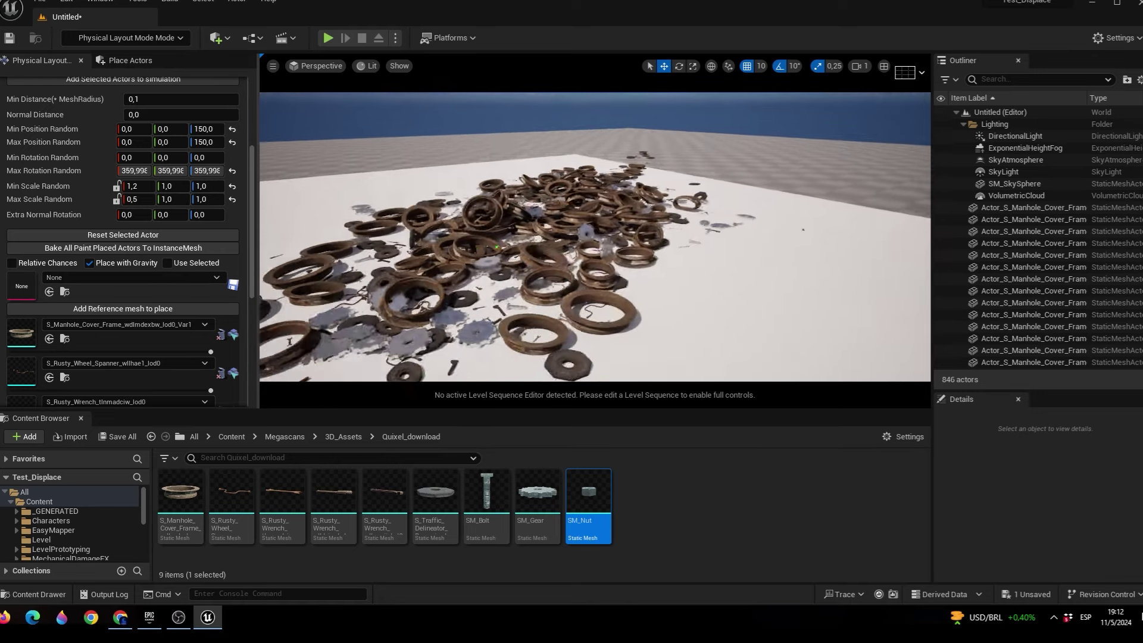
{"action": "scroll", "coordinate": [567, 230], "scroll_direction": "down", "scroll_amount": 3}
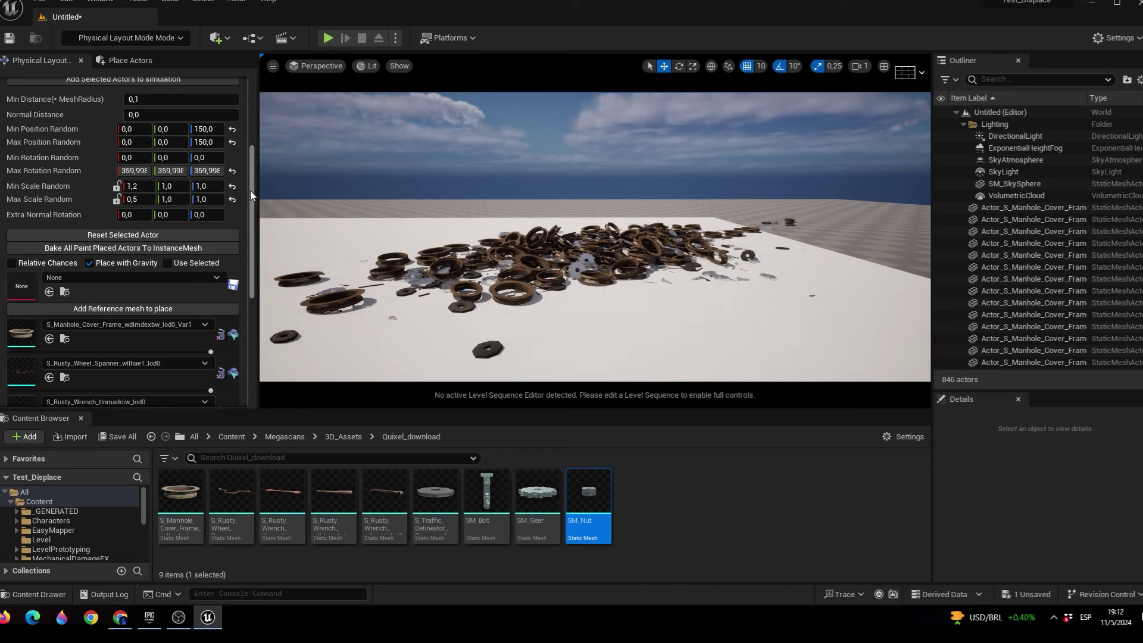
{"action": "mouse_move", "coordinate": [253, 156]}
{"action": "left_mouse_down"}
{"action": "mouse_move", "coordinate": [251, 77]}
{"action": "mouse_move", "coordinate": [251, 202]}
{"action": "mouse_move", "coordinate": [251, 77]}
{"action": "left_mouse_up"}
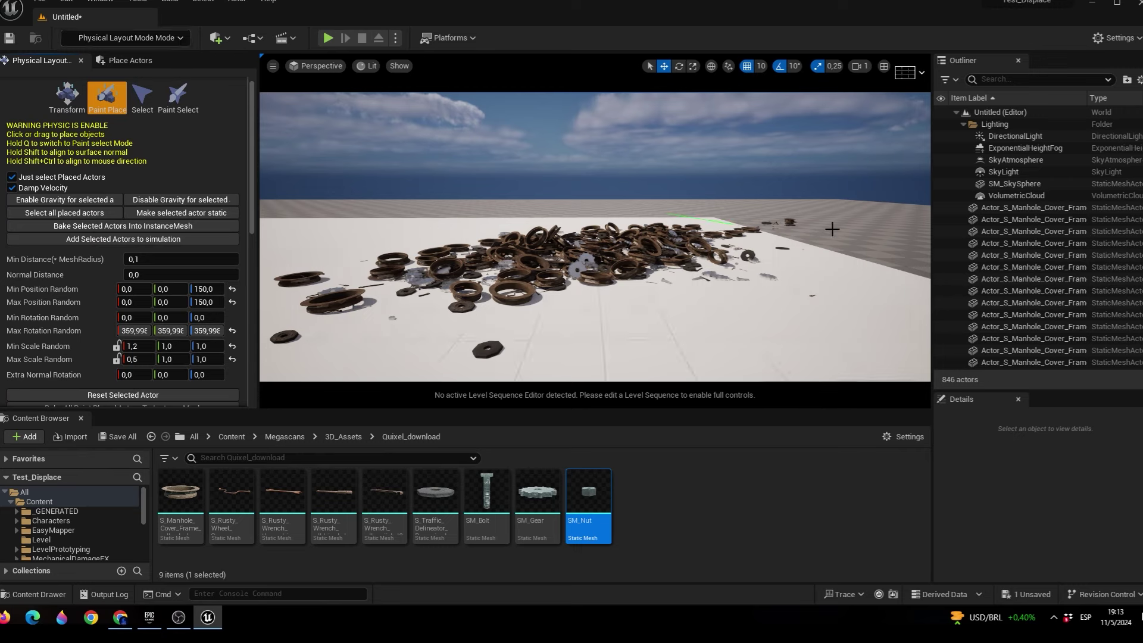
Select all placed props and bake them into the single instanced actor Actor0.
{"action": "left_click", "coordinate": [76, 213]}
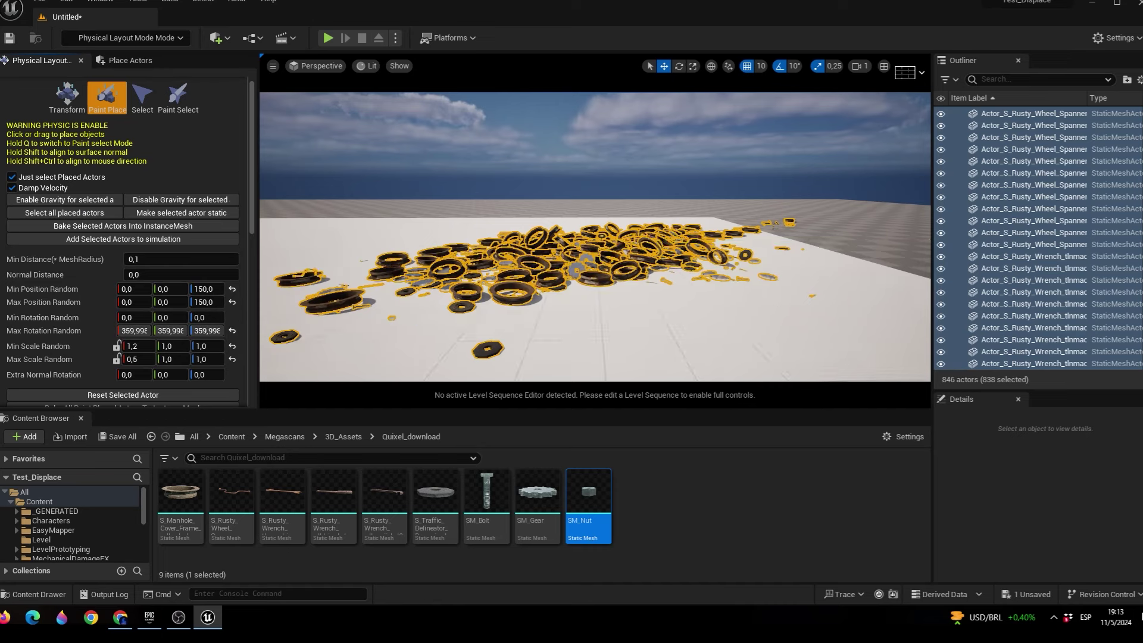
{"action": "scroll", "coordinate": [1134, 130], "scroll_direction": "down", "scroll_amount": 3}
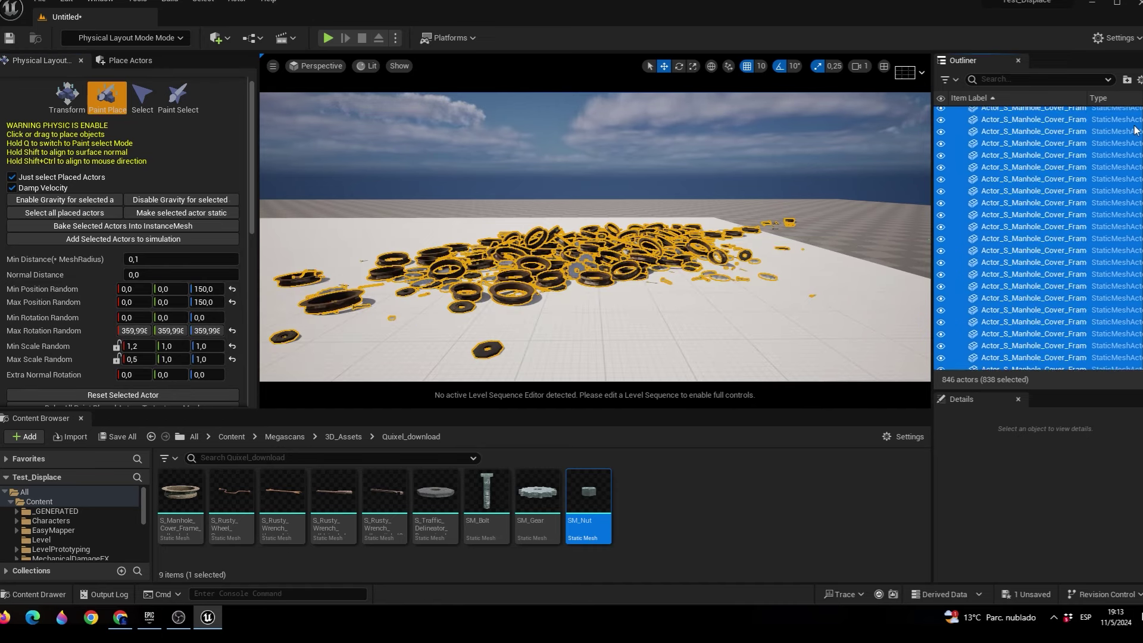
{"action": "scroll", "coordinate": [1135, 130], "scroll_direction": "up", "scroll_amount": 3}
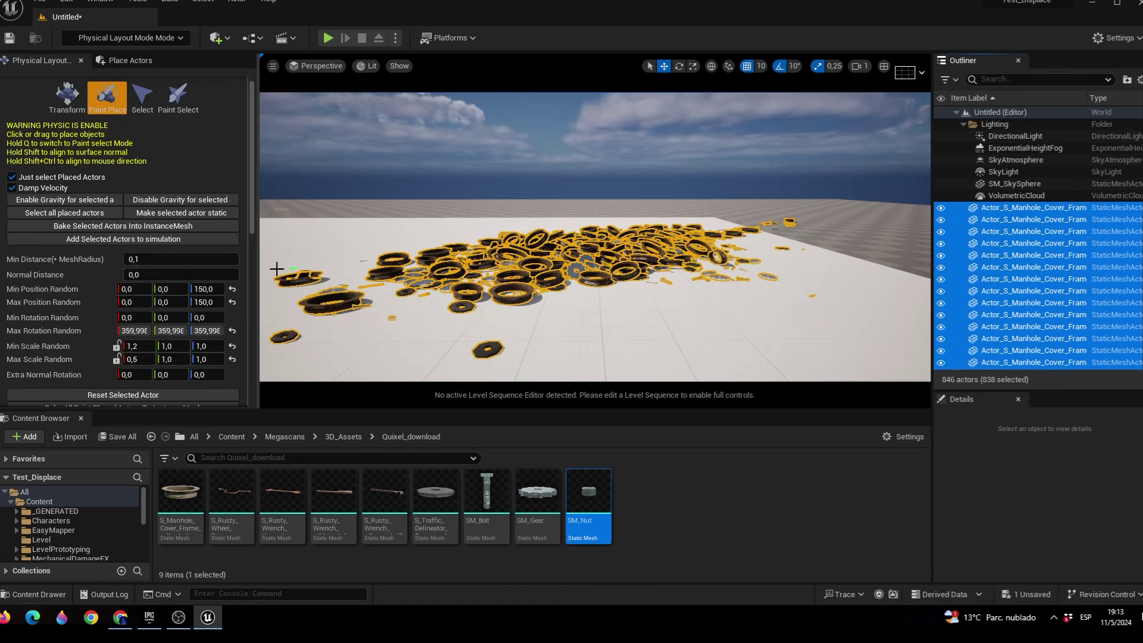
{"action": "left_click", "coordinate": [95, 223]}
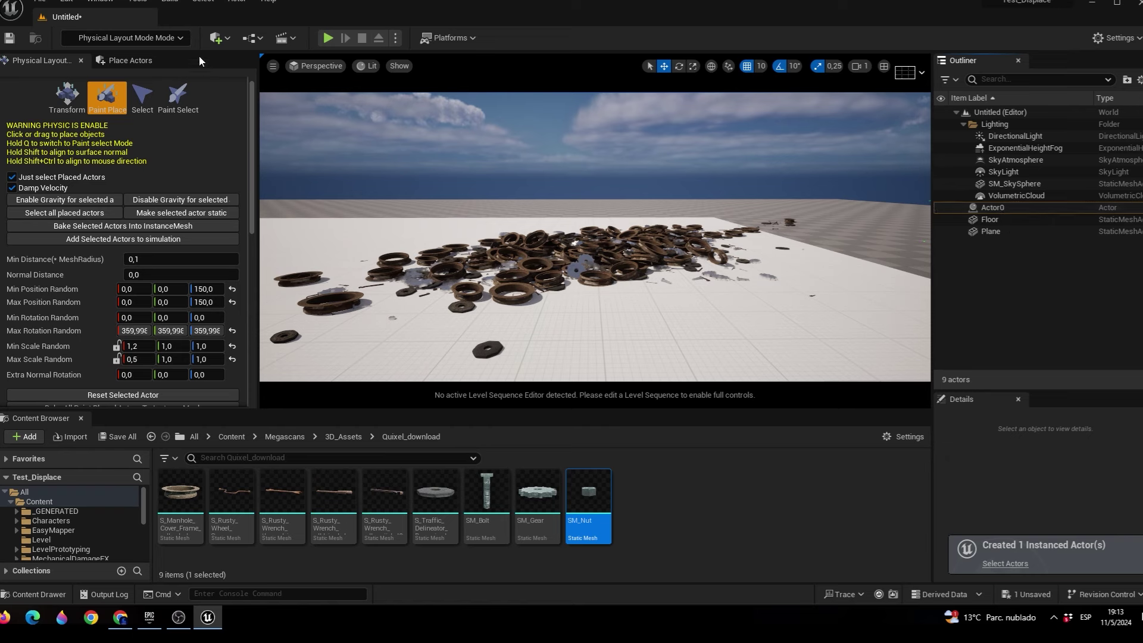
{"action": "left_click", "coordinate": [126, 37]}
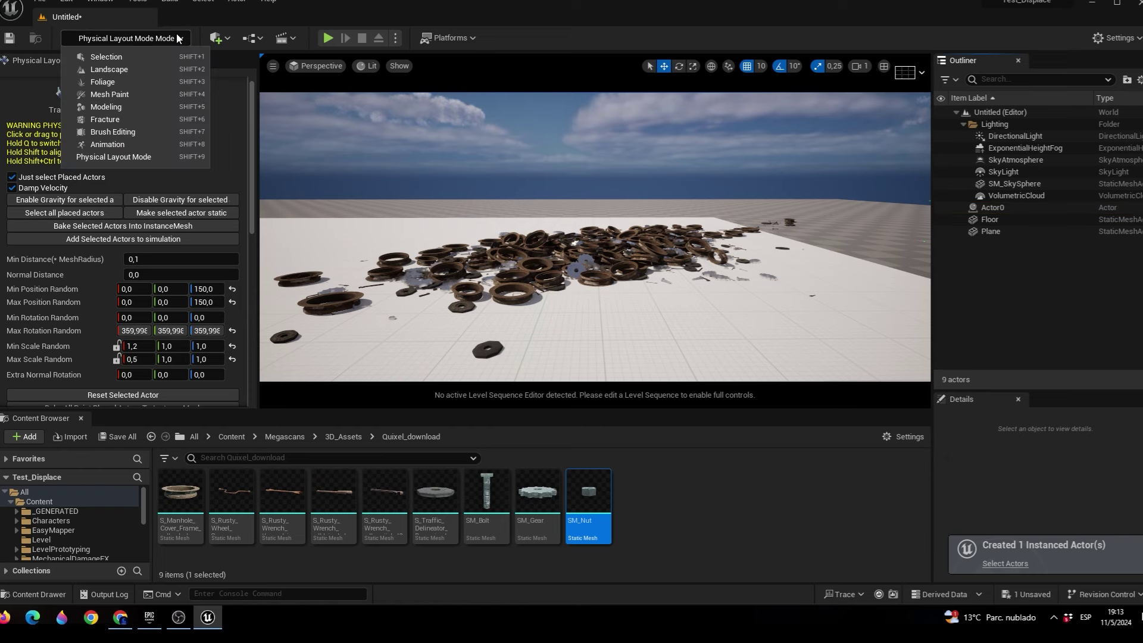
Return to Selection Mode and select Actor0 in the Outliner.
{"action": "left_click", "coordinate": [106, 61]}
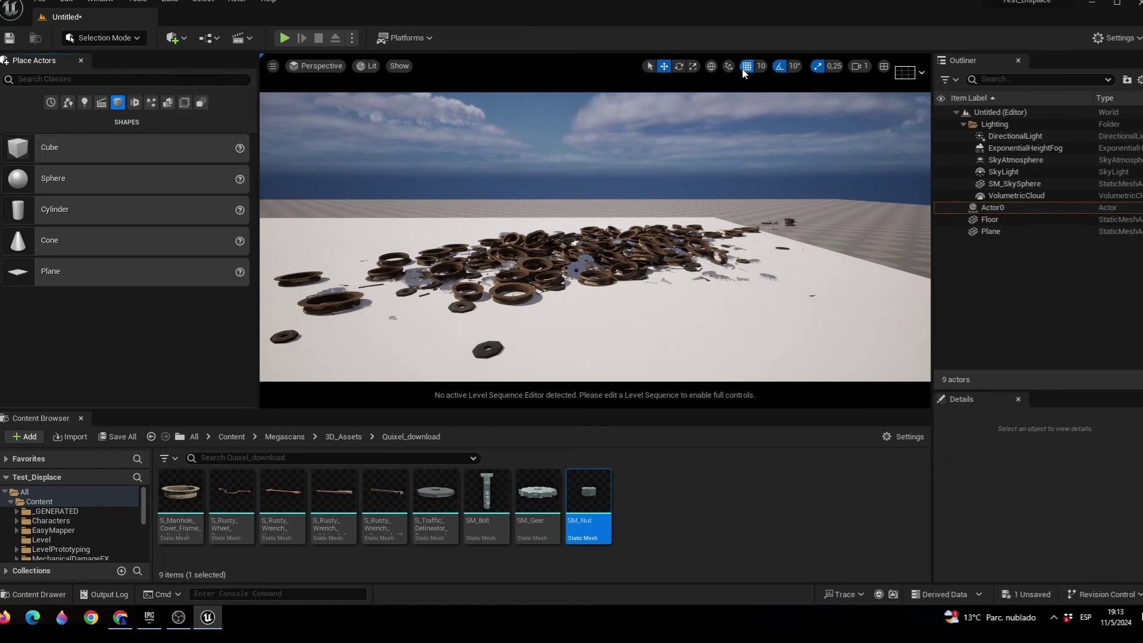
{"action": "left_click", "coordinate": [1012, 207]}
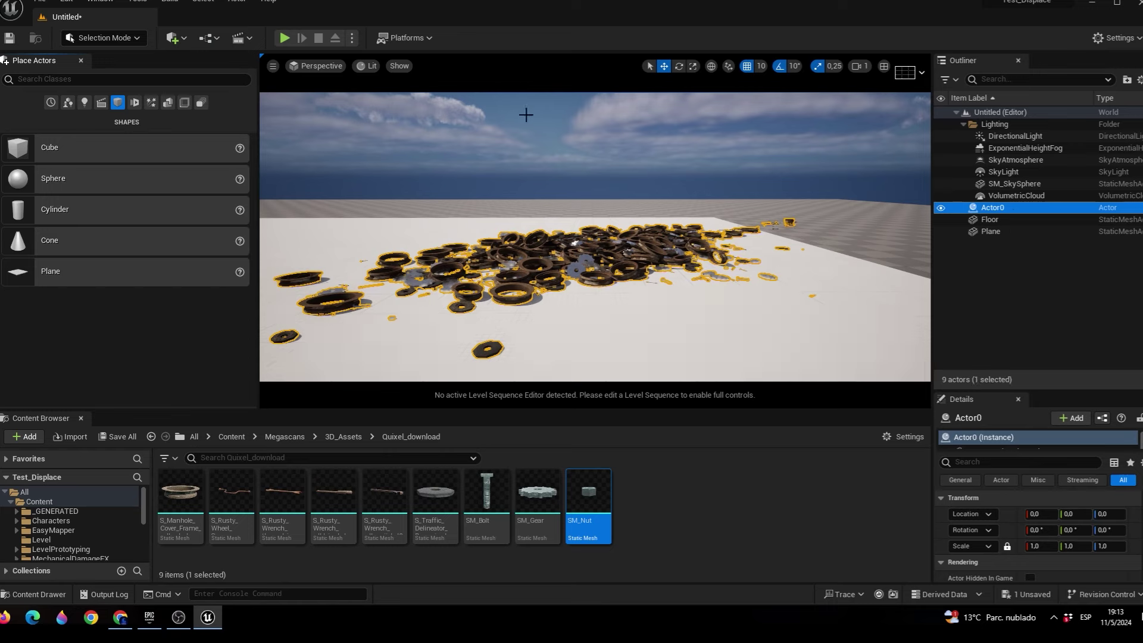
{"action": "right_click_drag", "start_coordinate": [679, 111], "coordinate": [427, 211]}
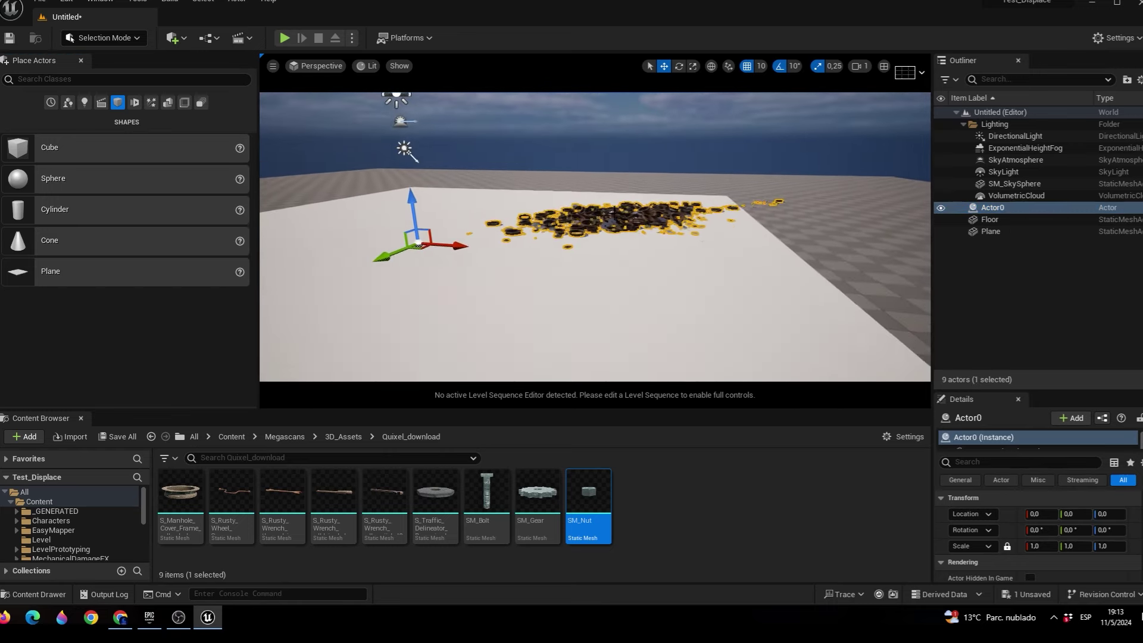
Move the Actor0 pile across the floor to location -400, 910, 0.
{"action": "left_click_drag", "start_coordinate": [423, 212], "coordinate": [420, 185]}
{"action": "mouse_move", "coordinate": [393, 221]}
{"action": "left_mouse_down"}
{"action": "mouse_move", "coordinate": [330, 291]}
{"action": "mouse_move", "coordinate": [280, 285]}
{"action": "left_mouse_up"}
{"action": "right_click_drag", "start_coordinate": [280, 284], "coordinate": [542, 240]}
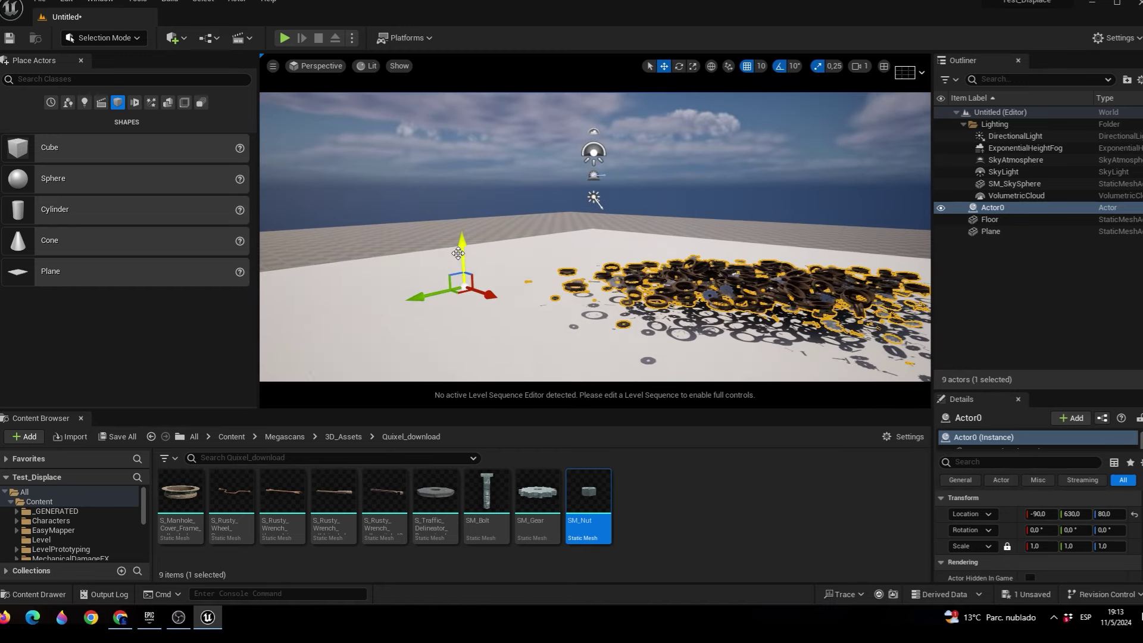
{"action": "left_click_drag", "start_coordinate": [458, 254], "coordinate": [474, 282]}
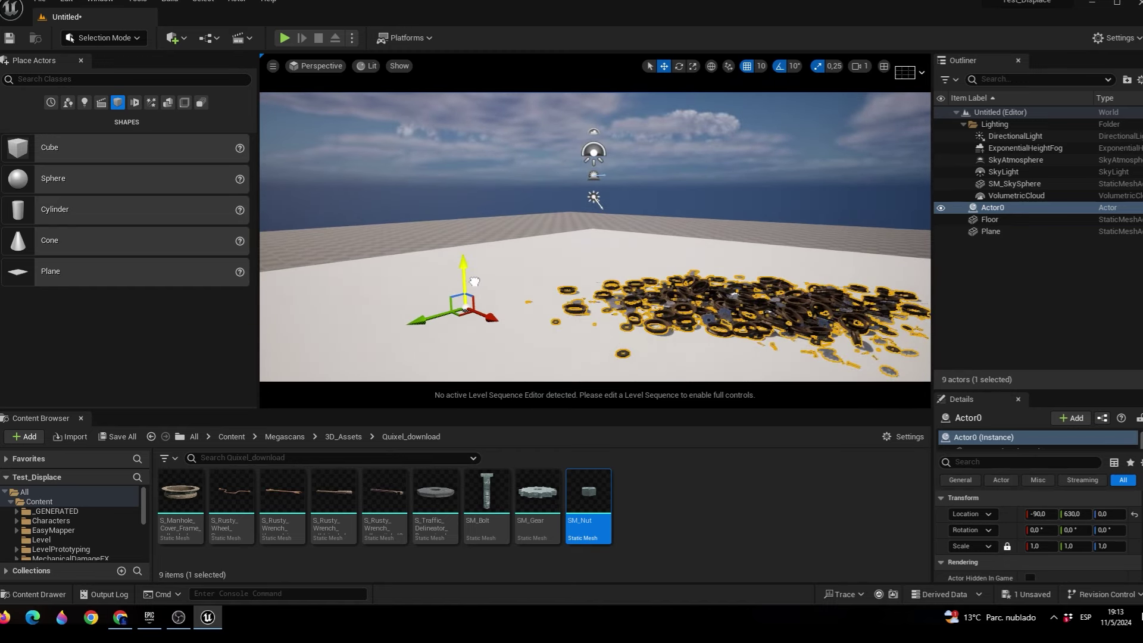
{"action": "left_click_drag", "start_coordinate": [494, 322], "coordinate": [356, 315]}
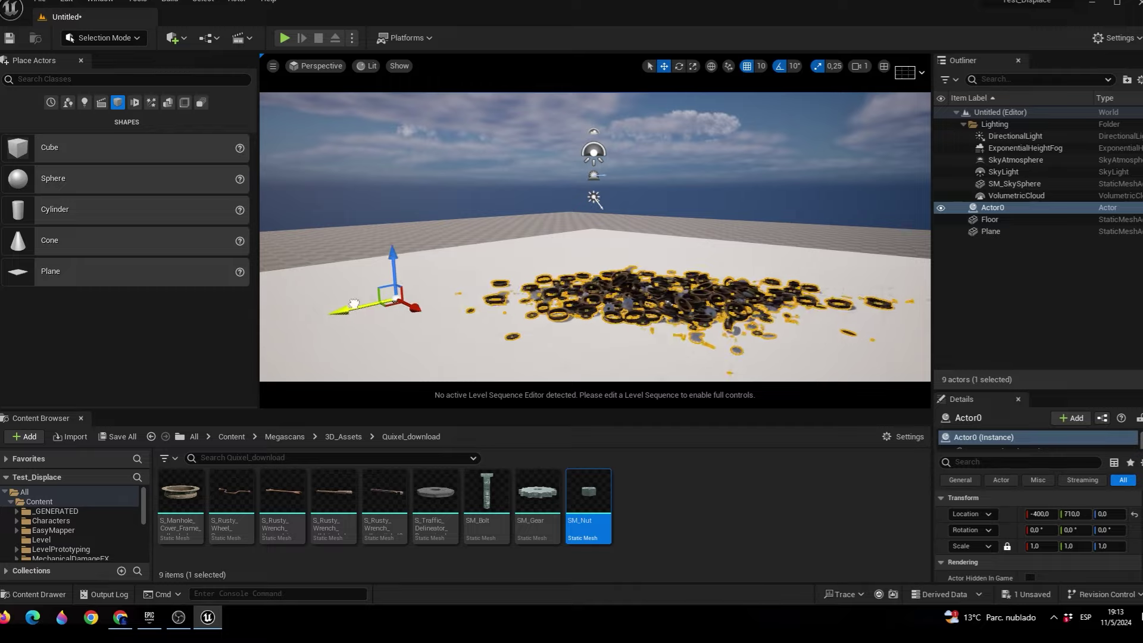
{"action": "right_click_drag", "start_coordinate": [357, 315], "coordinate": [552, 94]}
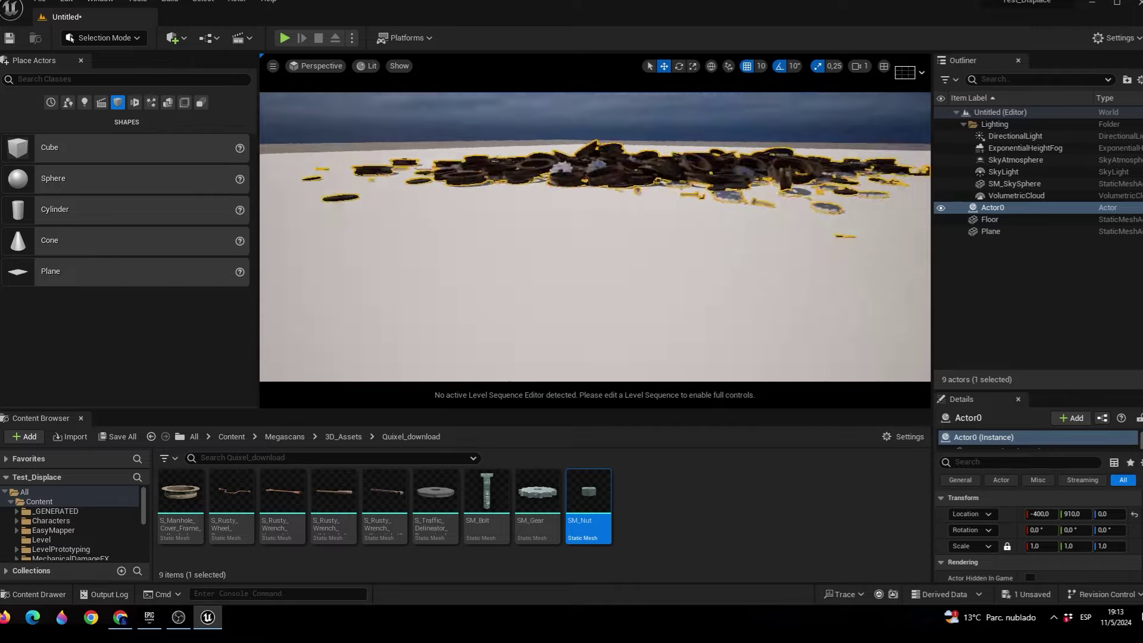
{"action": "scroll", "coordinate": [552, 94], "scroll_direction": "up", "scroll_amount": 3}
{"action": "scroll", "coordinate": [553, 94], "scroll_direction": "up", "scroll_amount": 3}
{"action": "scroll", "coordinate": [552, 94], "scroll_direction": "up", "scroll_amount": 2}
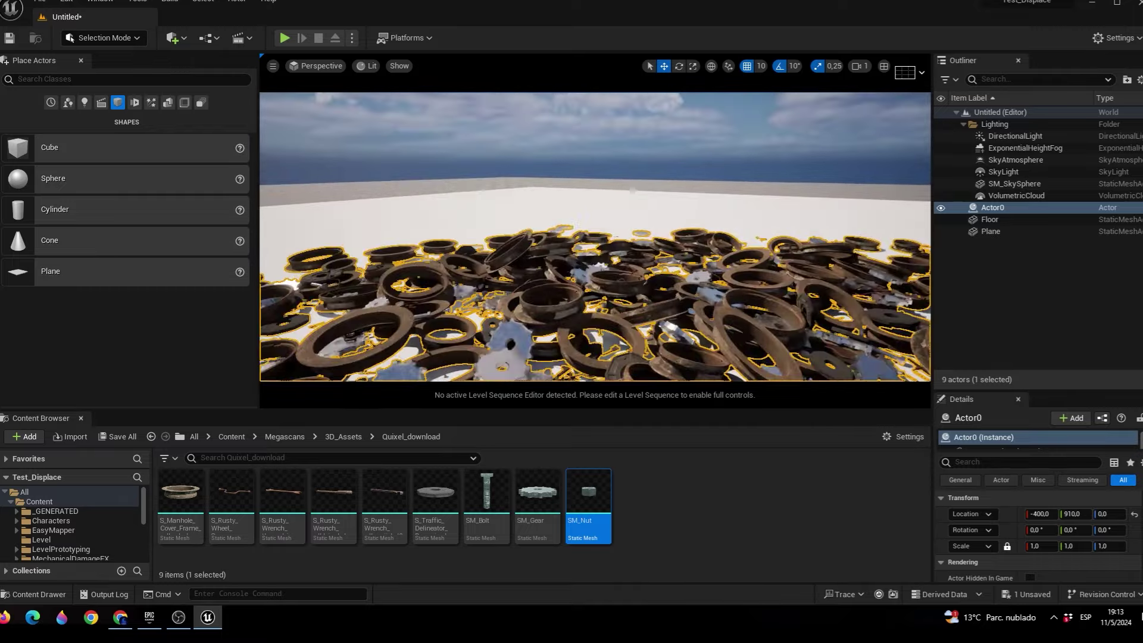
{"action": "scroll", "coordinate": [553, 94], "scroll_direction": "up", "scroll_amount": 2}
{"action": "mouse_move", "coordinate": [553, 94]}
{"action": "right_mouse_down"}
{"action": "mouse_move", "coordinate": [552, 149]}
{"action": "mouse_move", "coordinate": [488, 143]}
{"action": "mouse_move", "coordinate": [488, 179]}
{"action": "mouse_move", "coordinate": [488, 137]}
{"action": "right_mouse_up"}
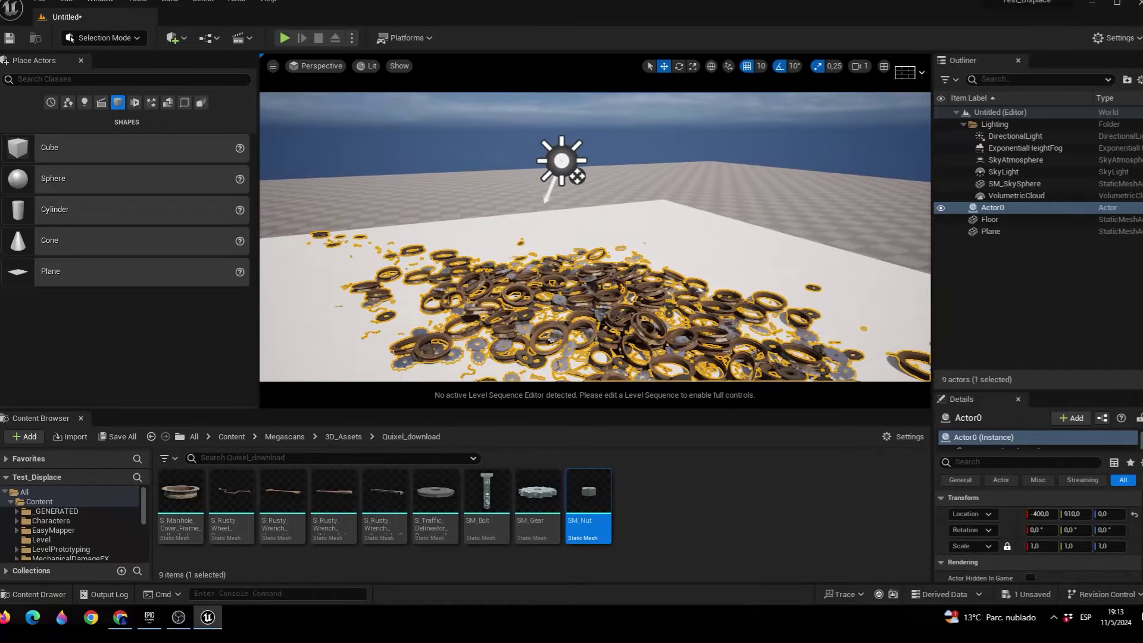
Slide one gear instance in Actor0 sideways and rotate it by 10 degrees.
{"action": "mouse_move", "coordinate": [488, 137]}
{"action": "right_mouse_down"}
{"action": "mouse_move", "coordinate": [488, 178]}
{"action": "mouse_move", "coordinate": [477, 167]}
{"action": "right_mouse_up"}
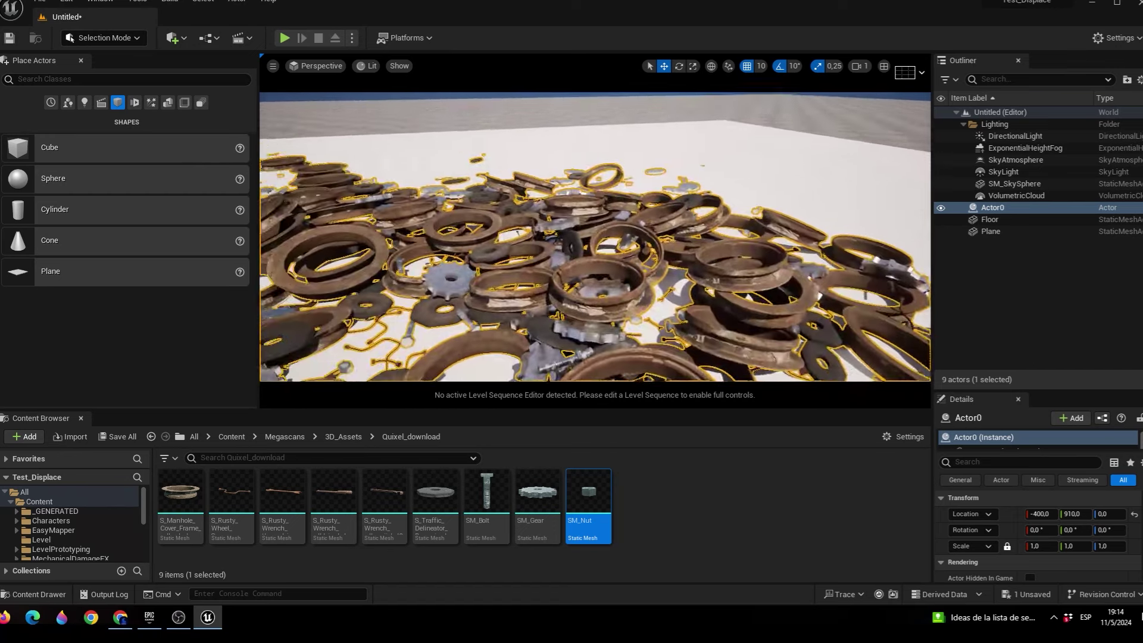
{"action": "left_click", "coordinate": [483, 291]}
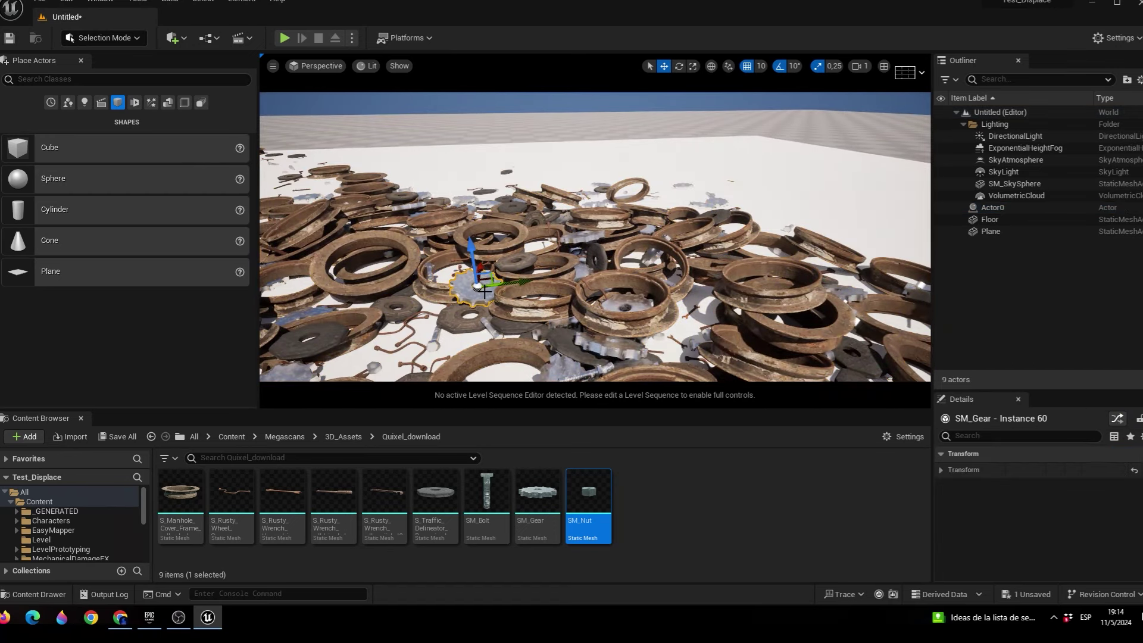
{"action": "left_click_drag", "start_coordinate": [508, 282], "coordinate": [432, 282]}
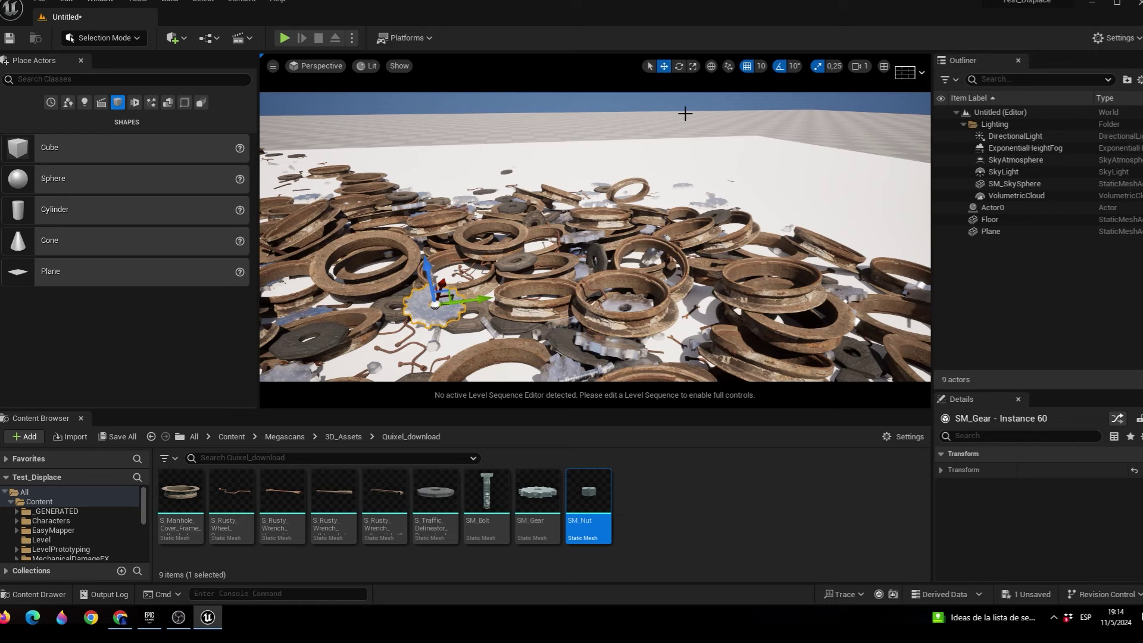
{"action": "left_click", "coordinate": [679, 66]}
{"action": "right_click_drag", "start_coordinate": [597, 173], "coordinate": [572, 178]}
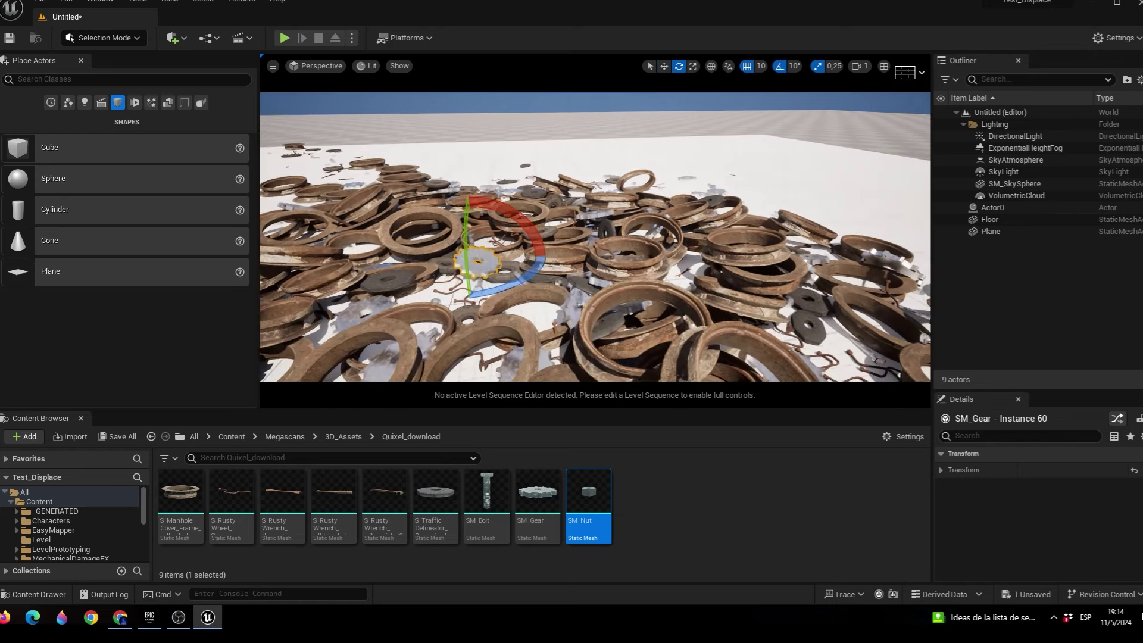
{"action": "mouse_move", "coordinate": [466, 238]}
{"action": "left_mouse_down"}
{"action": "mouse_move", "coordinate": [471, 221]}
{"action": "mouse_move", "coordinate": [444, 196]}
{"action": "left_mouse_up"}
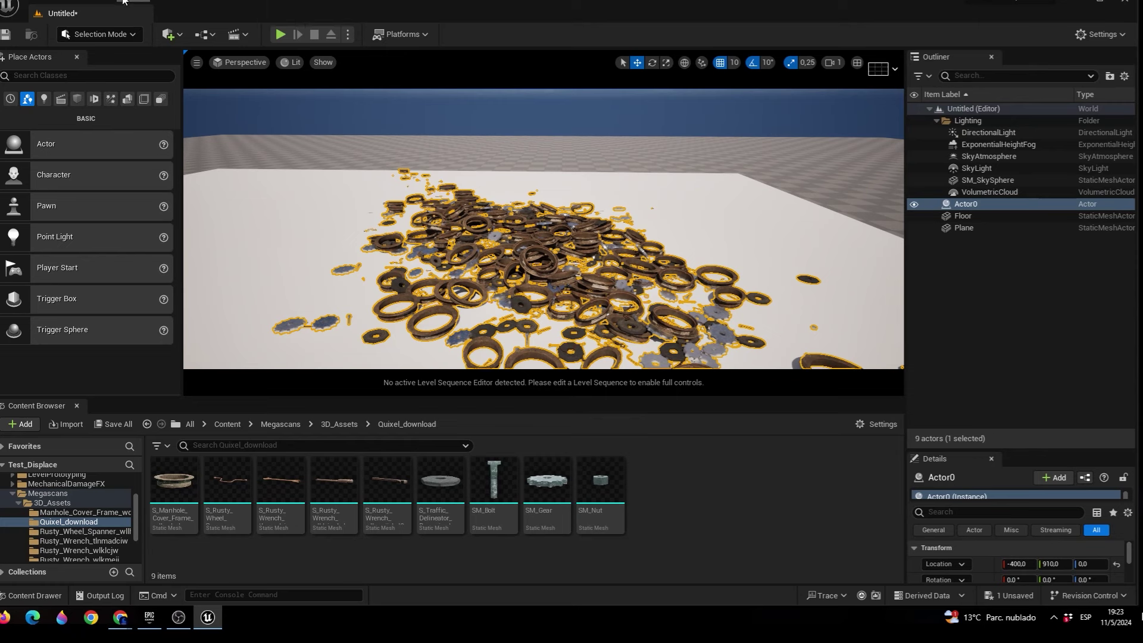
Show Actor0's Merge Actors options: Merge, Simplify, Batch and Approximate.
{"action": "left_click", "coordinate": [95, 6]}
{"action": "mouse_move", "coordinate": [138, 354]}
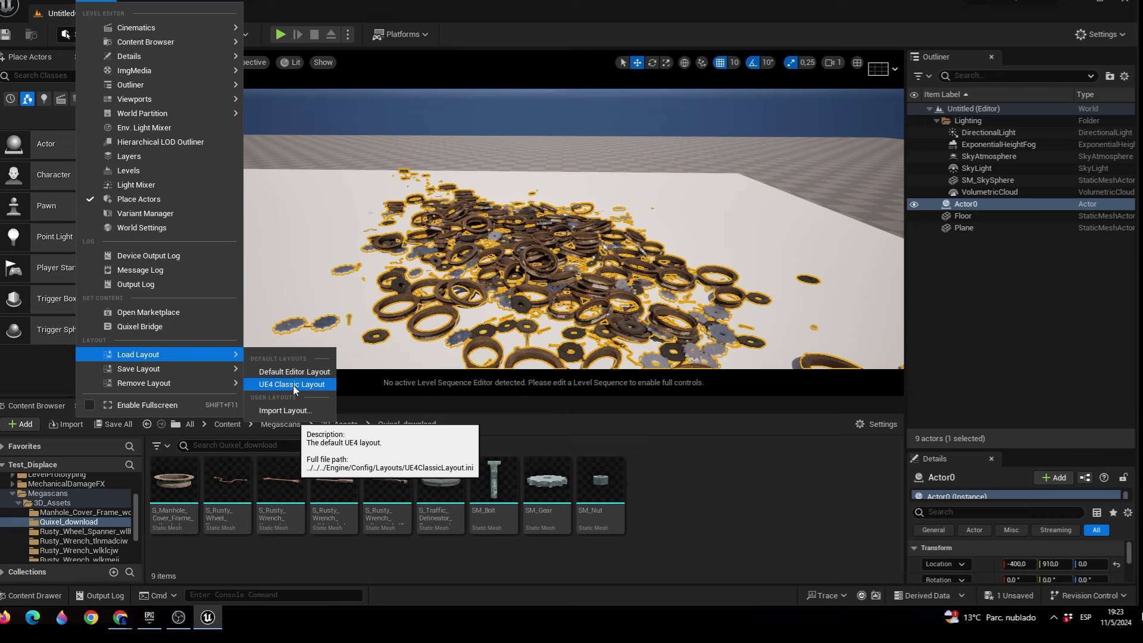
{"action": "left_click", "coordinate": [398, 3]}
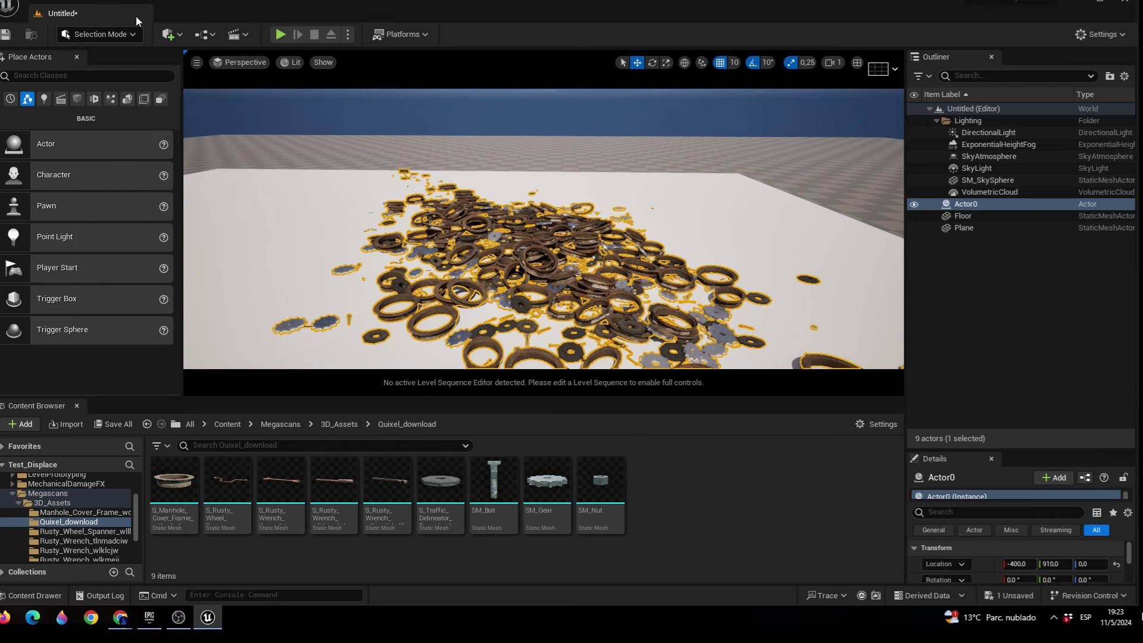
{"action": "left_click", "coordinate": [238, 2]}
Start merging Actor0, create a Physical folder under Content, and begin naming the mesh 'Acumu'.
{"action": "mouse_move", "coordinate": [283, 300]}
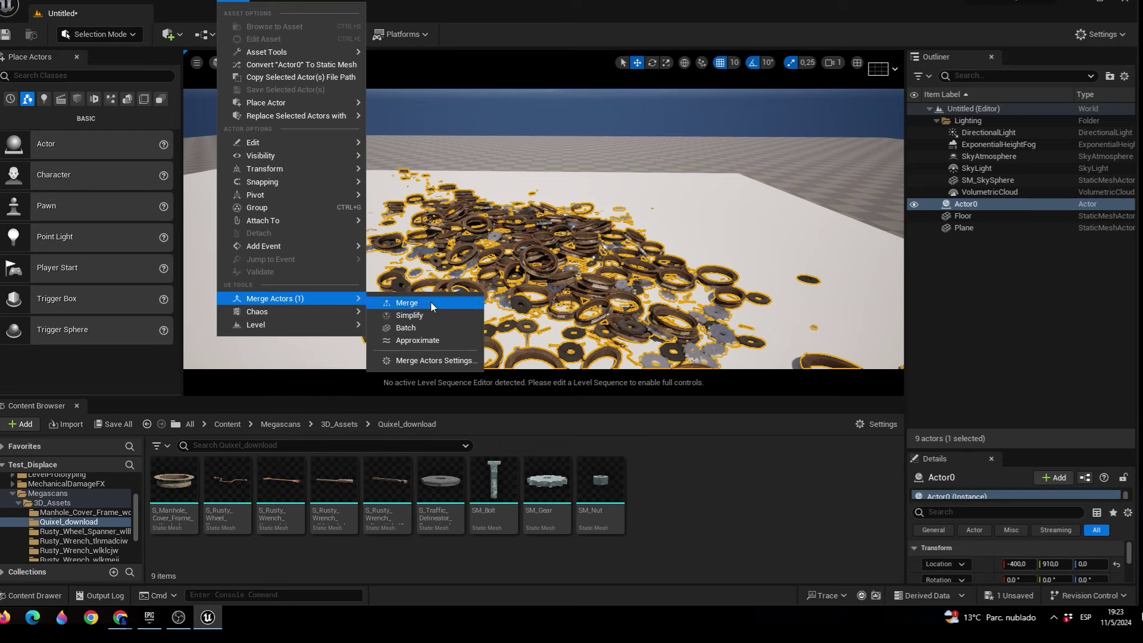
{"action": "left_click", "coordinate": [407, 303]}
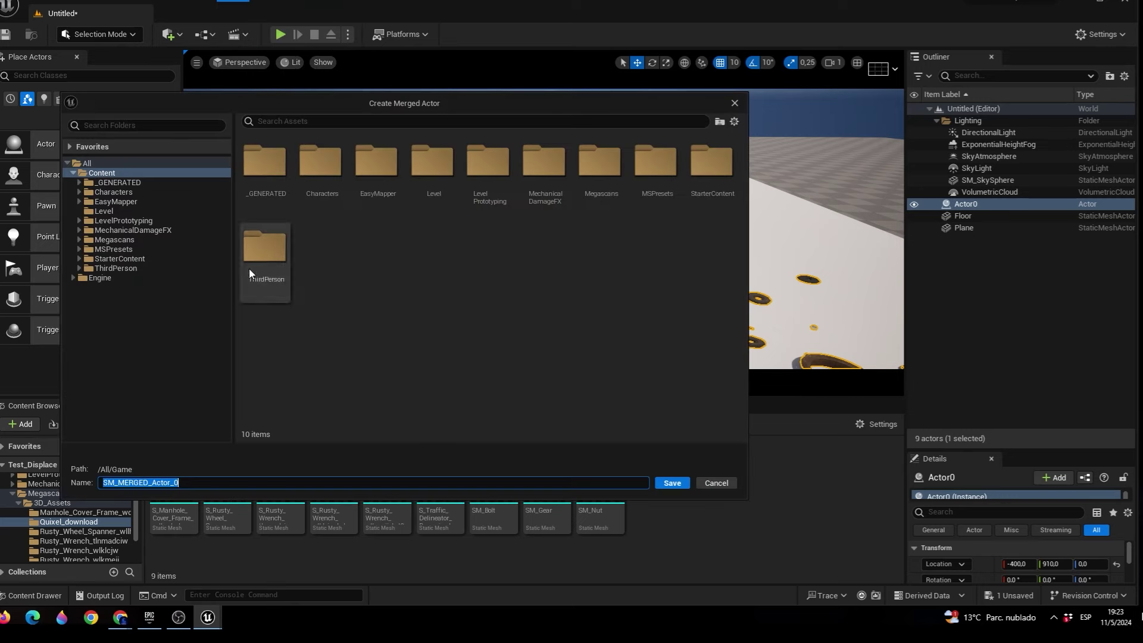
{"action": "left_click", "coordinate": [131, 197]}
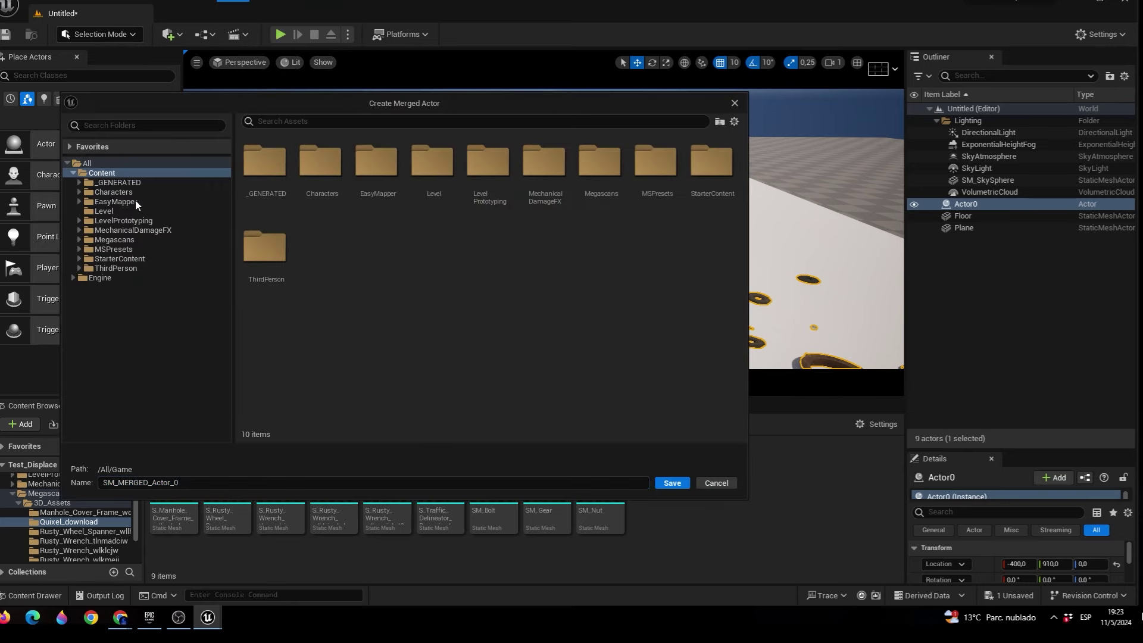
{"action": "type", "text": "Physical"}
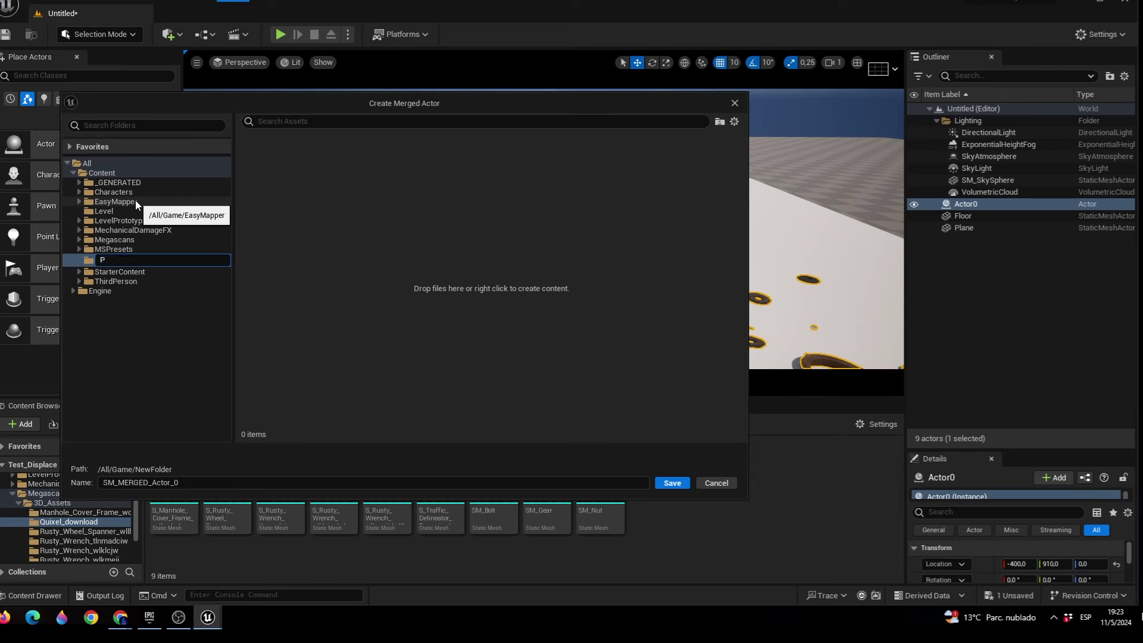
{"action": "key", "text": "Tab"}
{"action": "type", "text": "Acumu"}
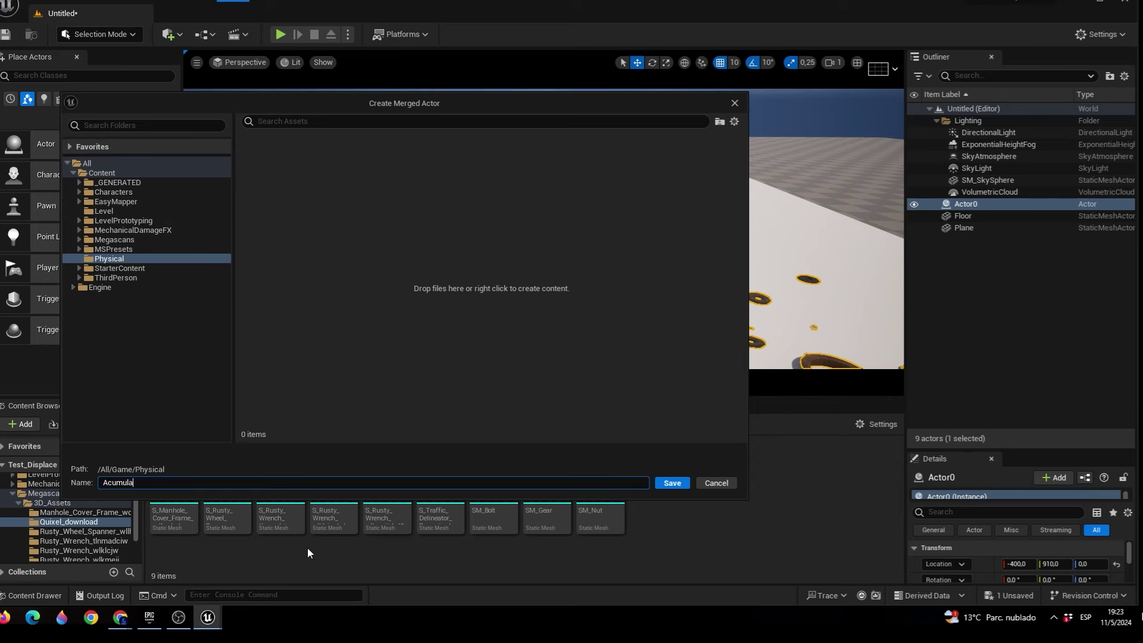
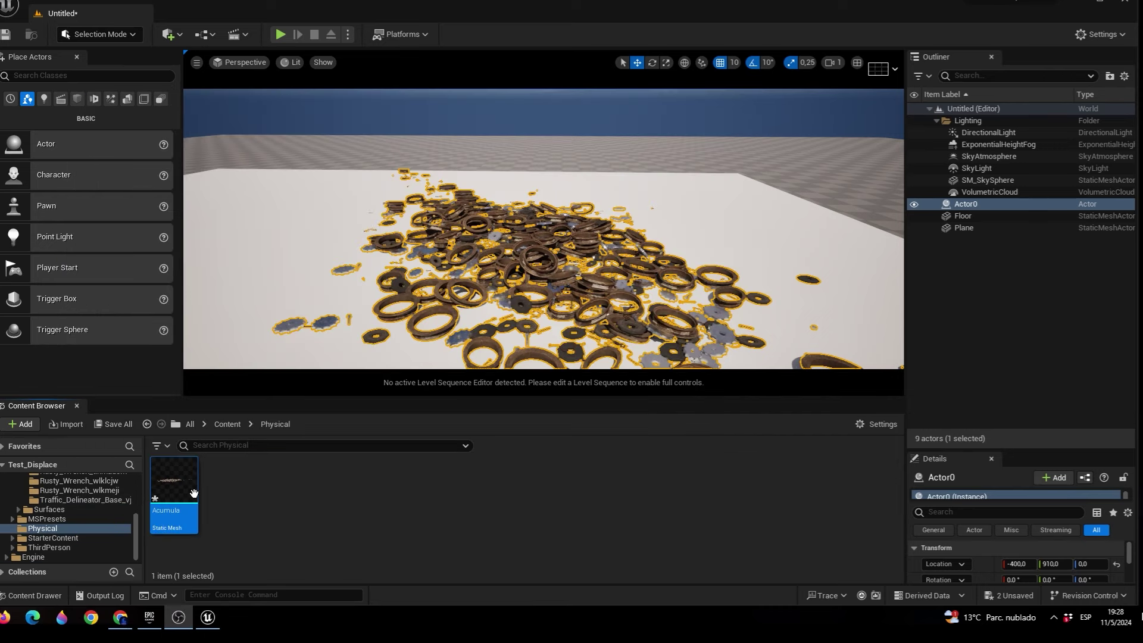
Place the Acumula mesh from the Content Browser at location 110, 290, 0, beside the existing pile.
{"action": "left_click_drag", "start_coordinate": [193, 493], "coordinate": [483, 279]}
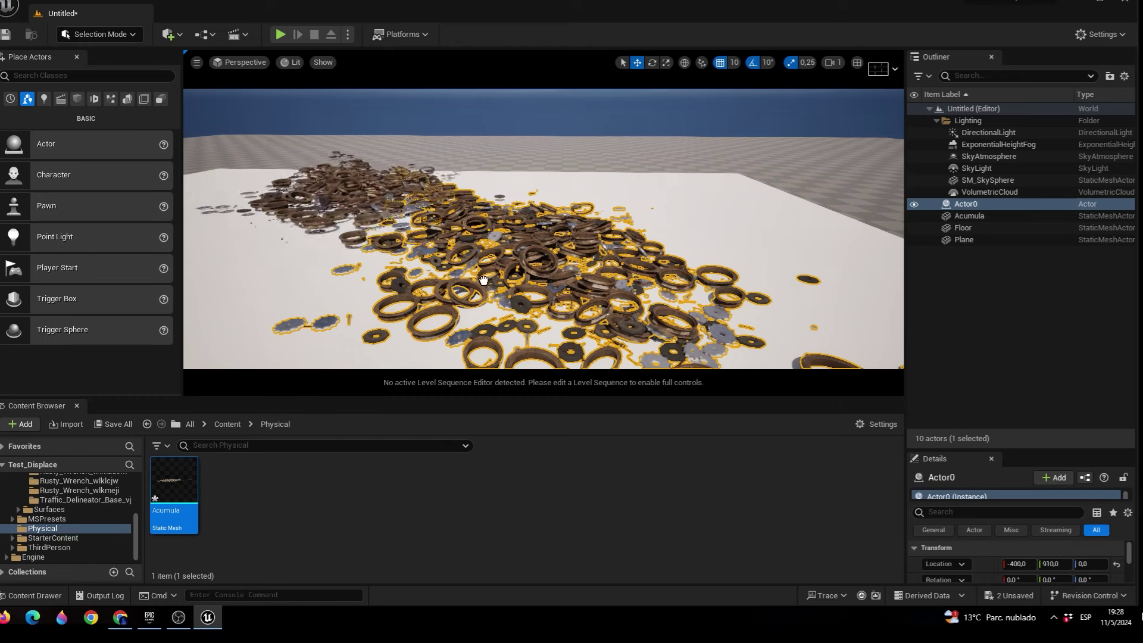
{"action": "left_click", "coordinate": [413, 198]}
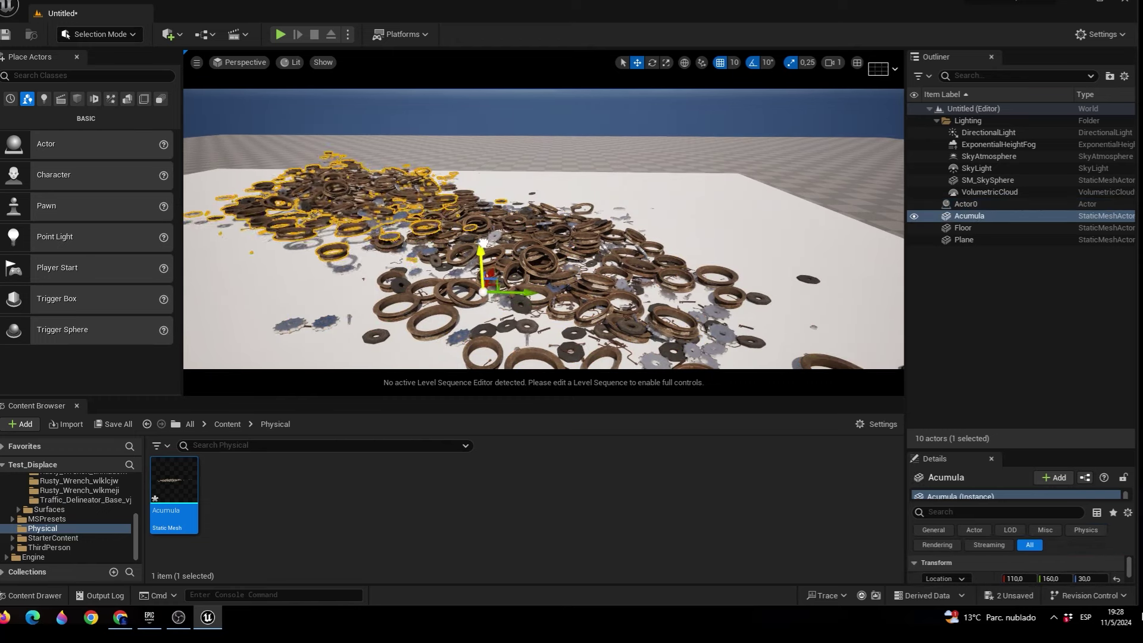
{"action": "left_click_drag", "start_coordinate": [481, 264], "coordinate": [469, 260]}
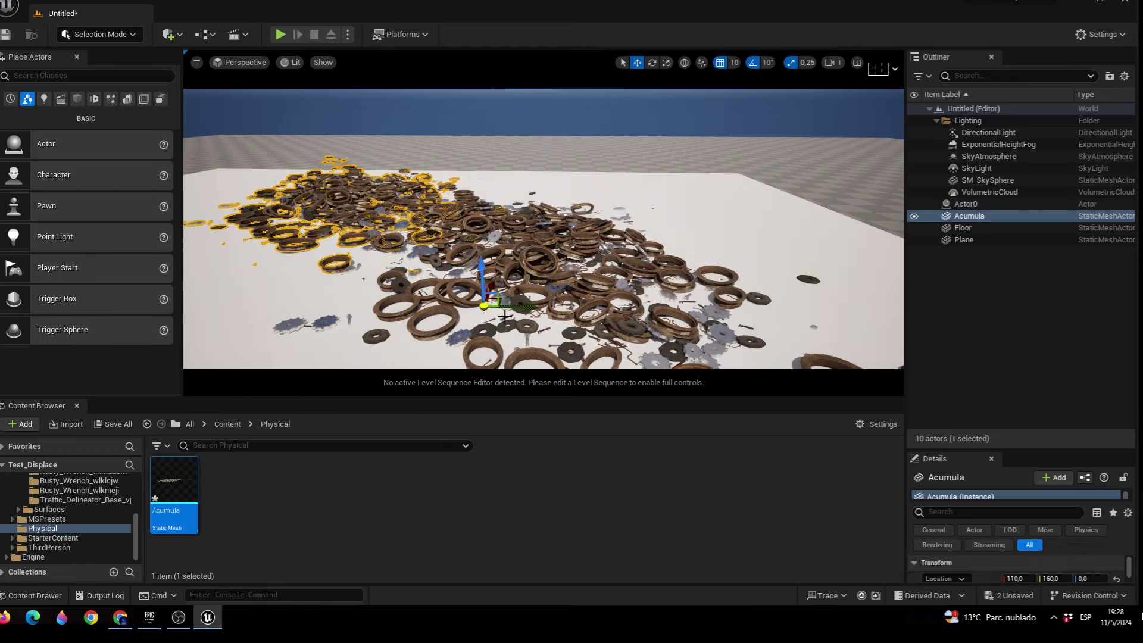
{"action": "scroll", "coordinate": [511, 301], "scroll_direction": "up", "scroll_amount": 2}
{"action": "left_click_drag", "start_coordinate": [524, 309], "coordinate": [577, 296]}
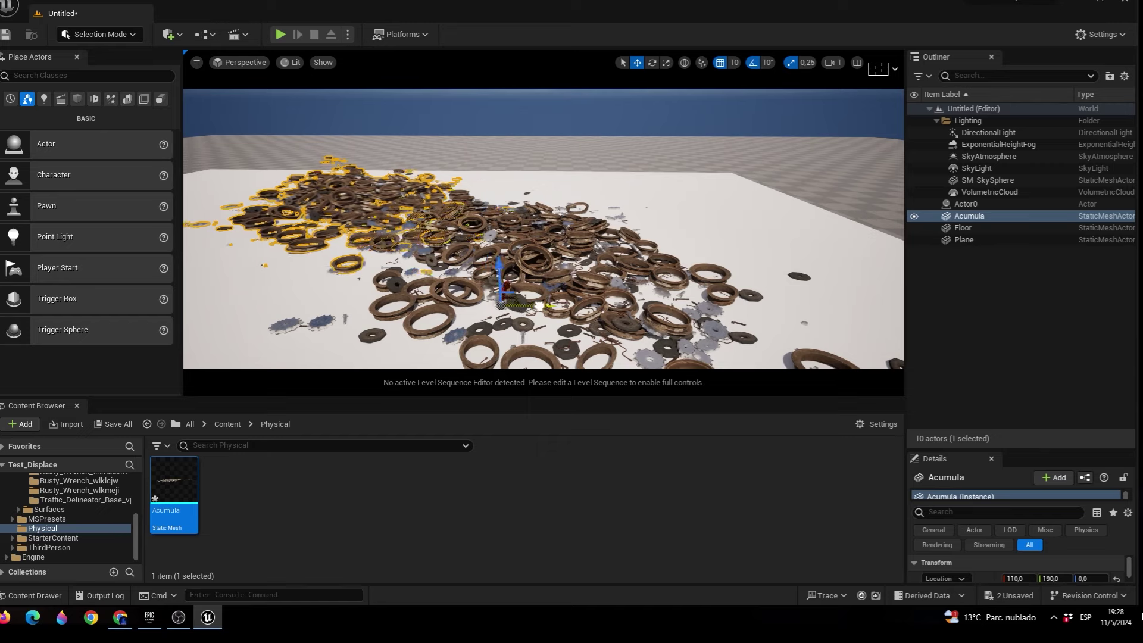
{"action": "right_click_drag", "start_coordinate": [590, 286], "coordinate": [590, 286]}
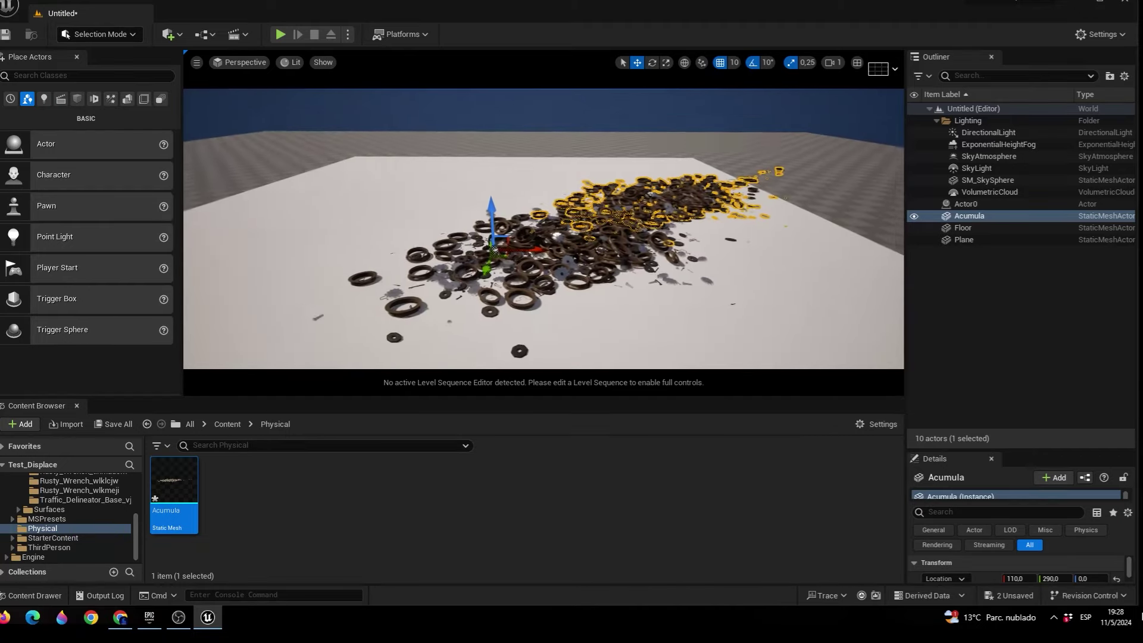